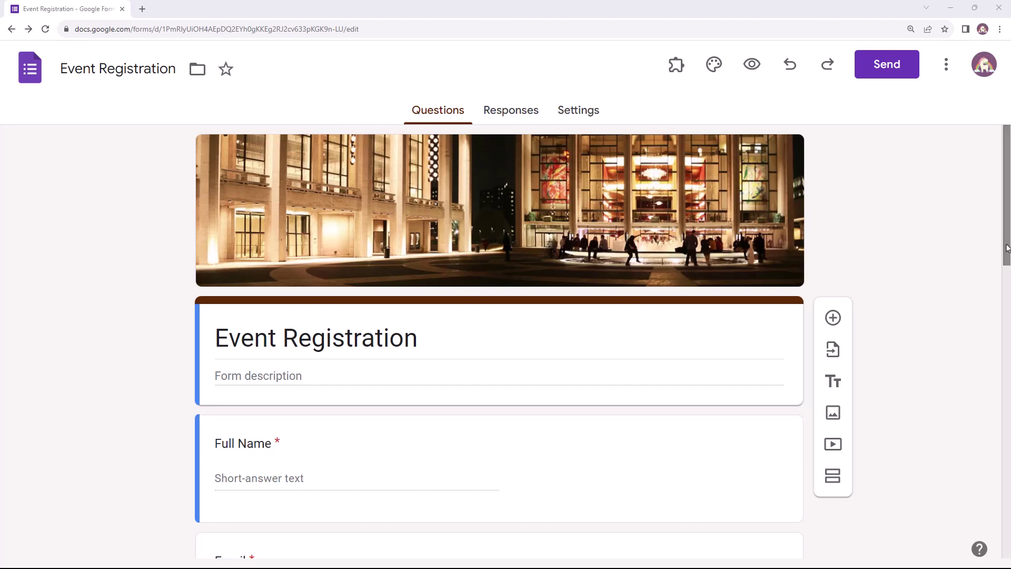
Launch the Document Studio add-on's workflow manager from the Add-ons menu
{"action": "left_click_drag", "start_coordinate": [1007, 247], "coordinate": [1007, 330]}
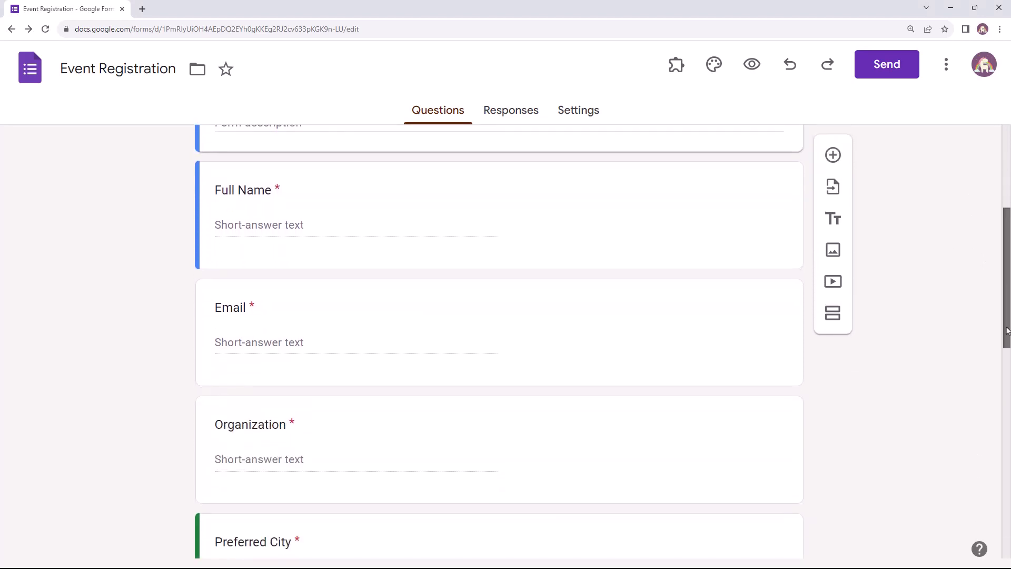
{"action": "left_click_drag", "start_coordinate": [1007, 330], "coordinate": [1004, 425]}
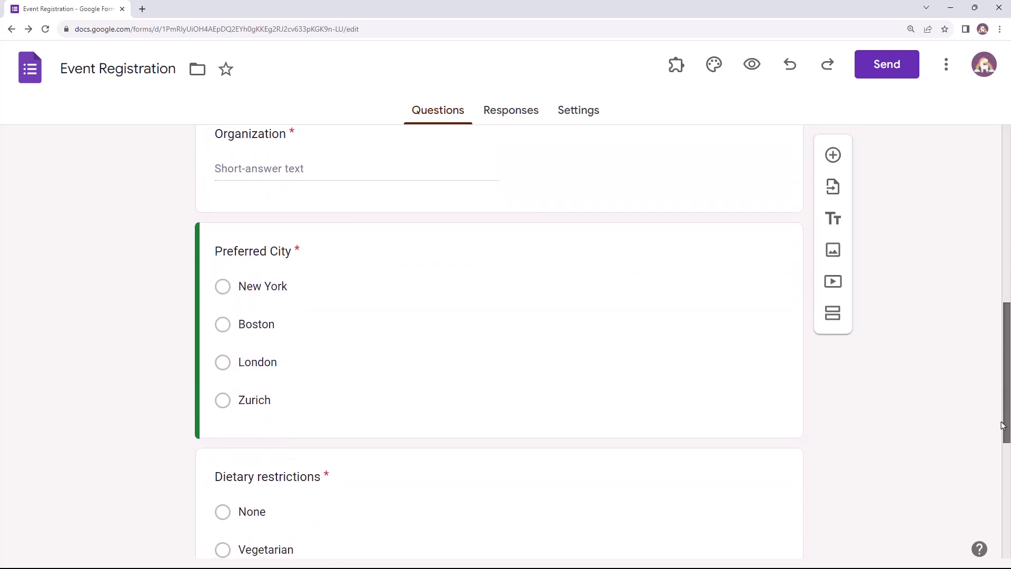
{"action": "left_click_drag", "start_coordinate": [1003, 426], "coordinate": [1000, 545]}
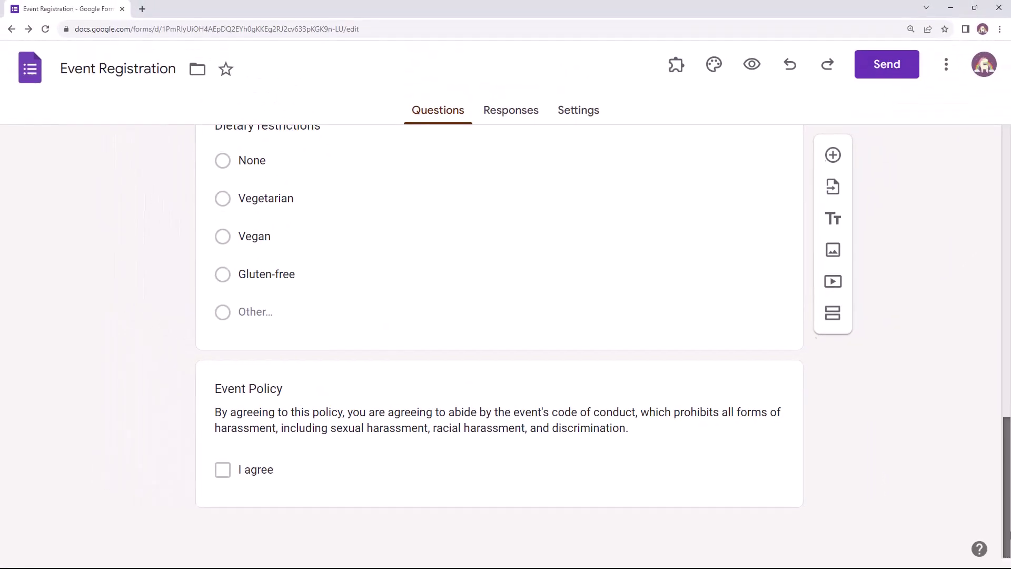
{"action": "left_click_drag", "start_coordinate": [1006, 520], "coordinate": [1007, 229]}
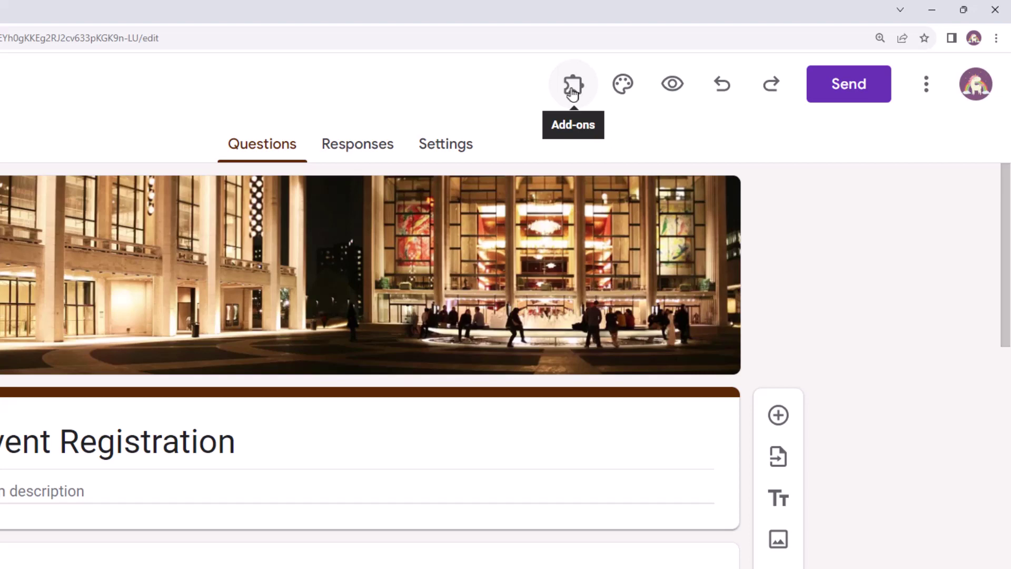
{"action": "left_click", "coordinate": [573, 89]}
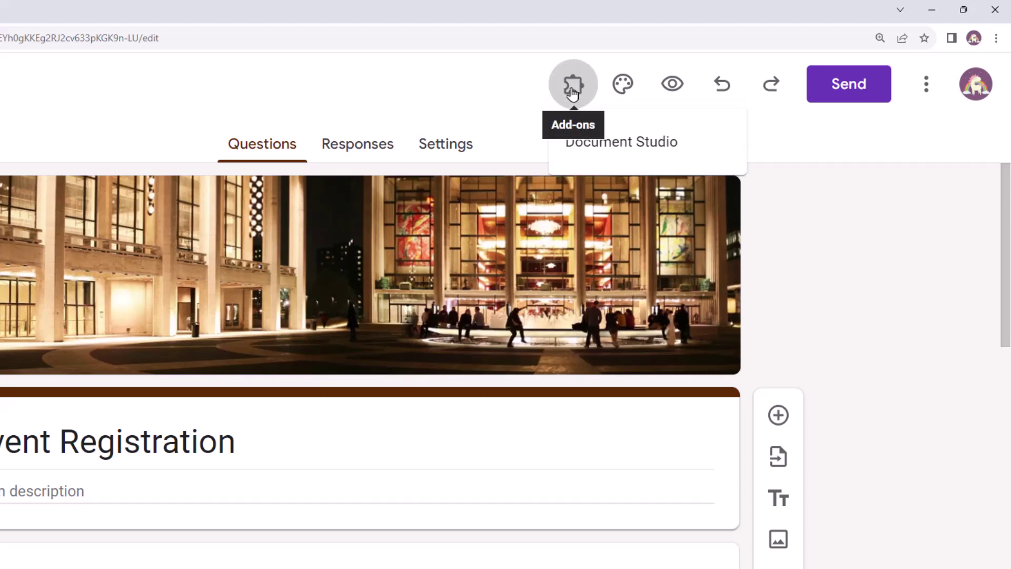
{"action": "left_click", "coordinate": [595, 163]}
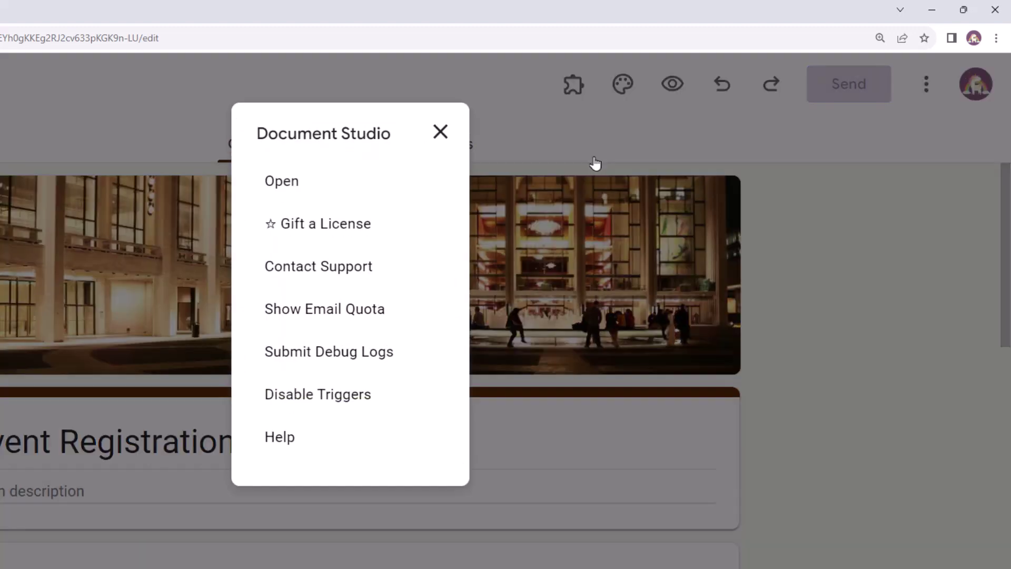
{"action": "left_click", "coordinate": [281, 182]}
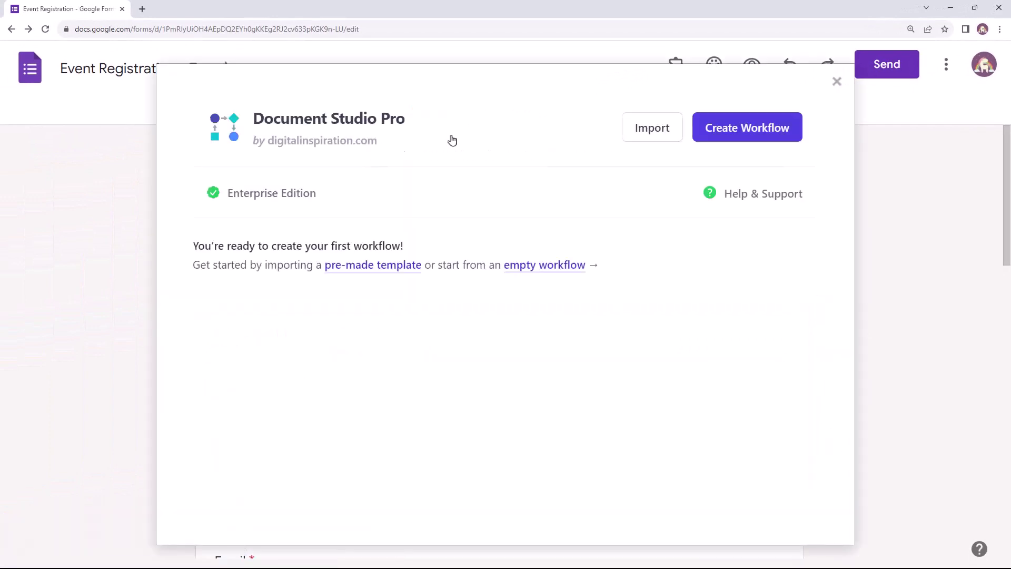
Create a workflow named 'Registrations (America)' using the Form responses 1 worksheet
{"action": "left_click", "coordinate": [753, 138]}
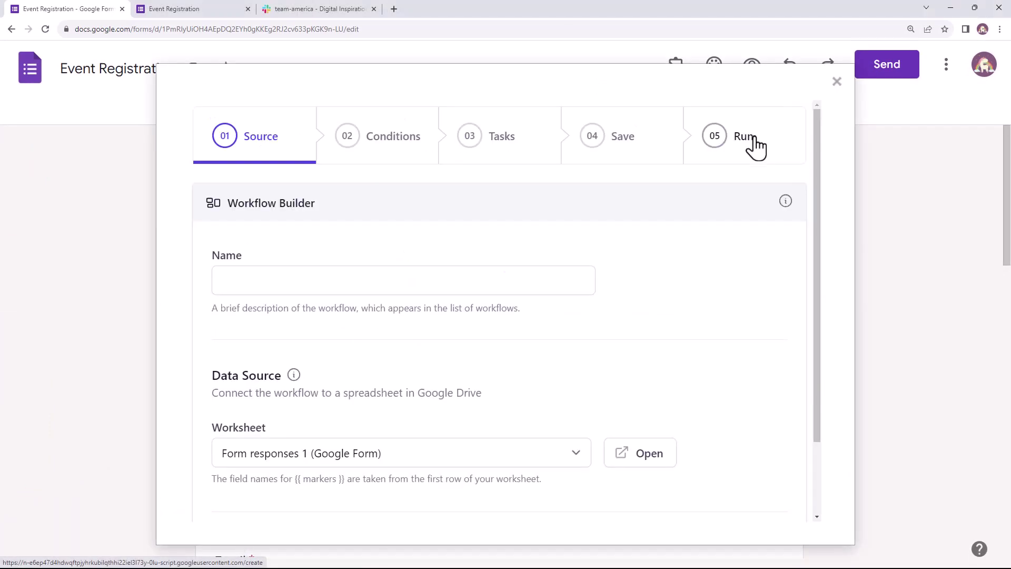
{"action": "left_click", "coordinate": [503, 274]}
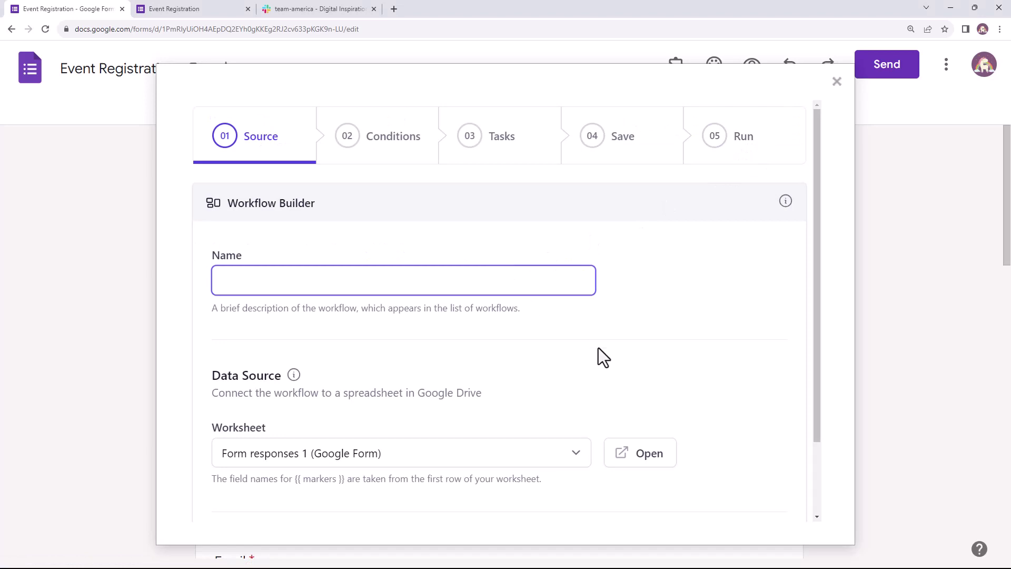
{"action": "type", "text": "Registrations (Am"}
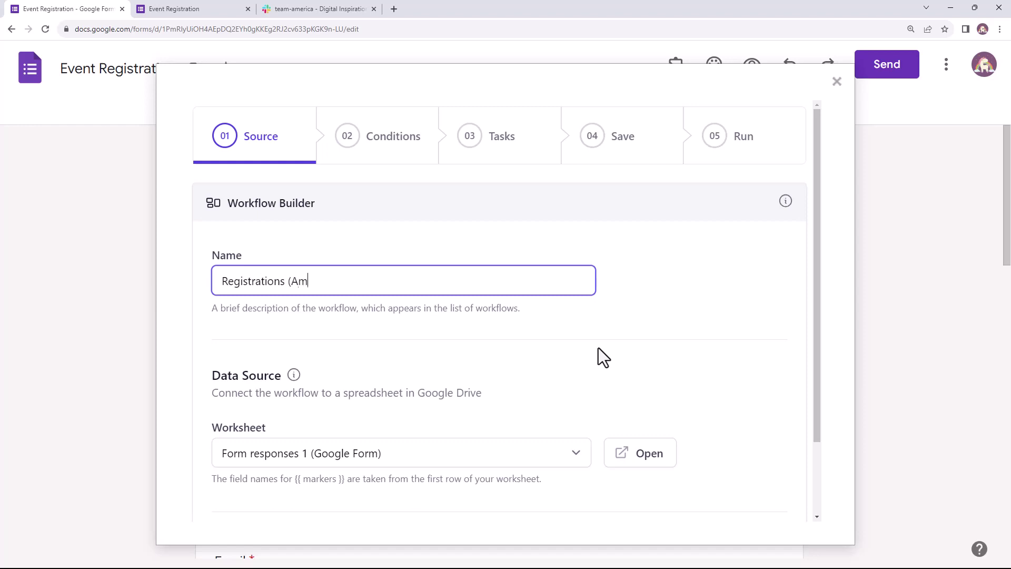
{"action": "type", "text": "erica)"}
{"action": "left_click_drag", "start_coordinate": [815, 343], "coordinate": [821, 441]}
{"action": "left_click", "coordinate": [566, 367]}
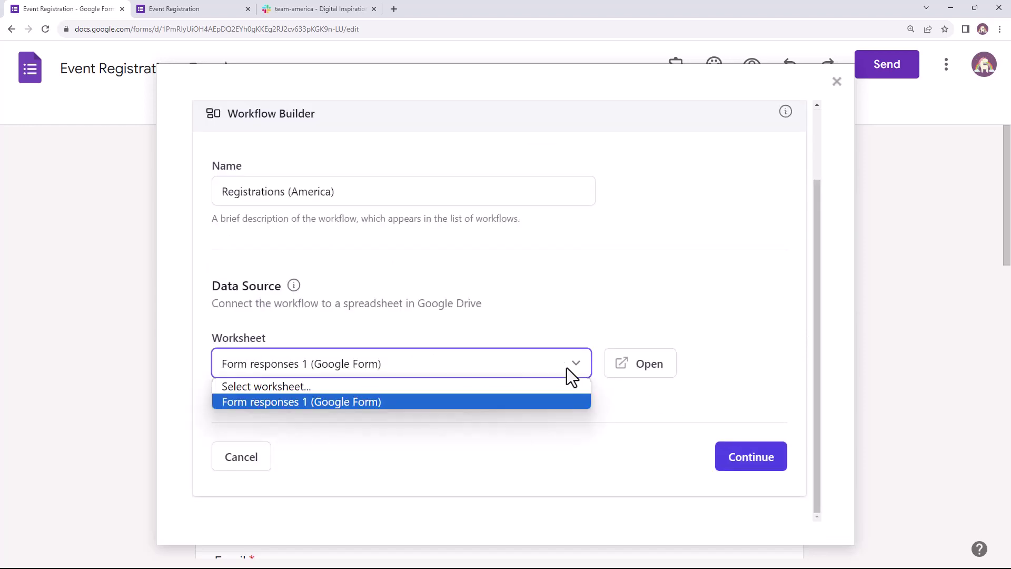
{"action": "left_click", "coordinate": [583, 376]}
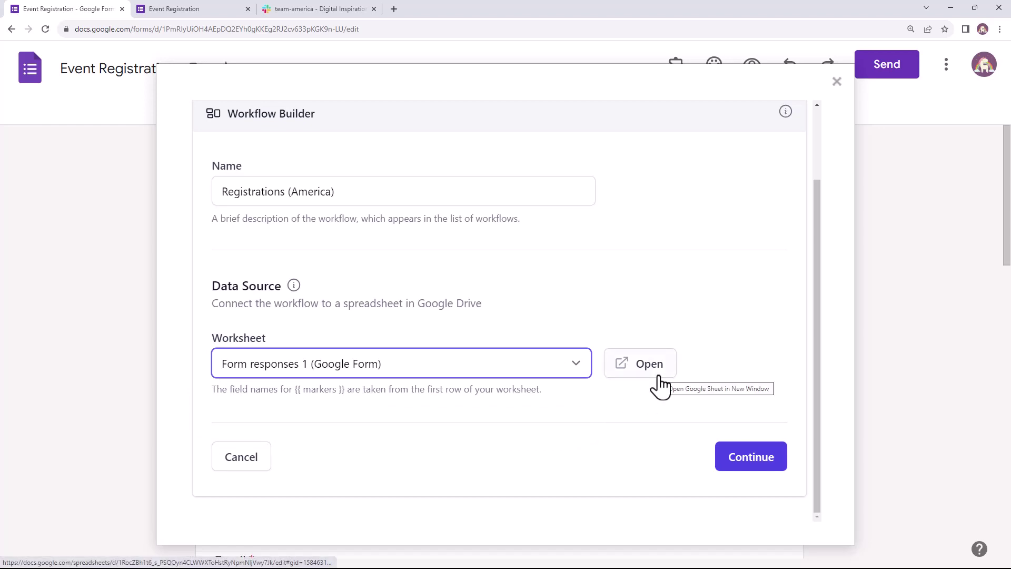
Process only responses whose Event Policy exactly matches 'I agree'
{"action": "left_click", "coordinate": [758, 459]}
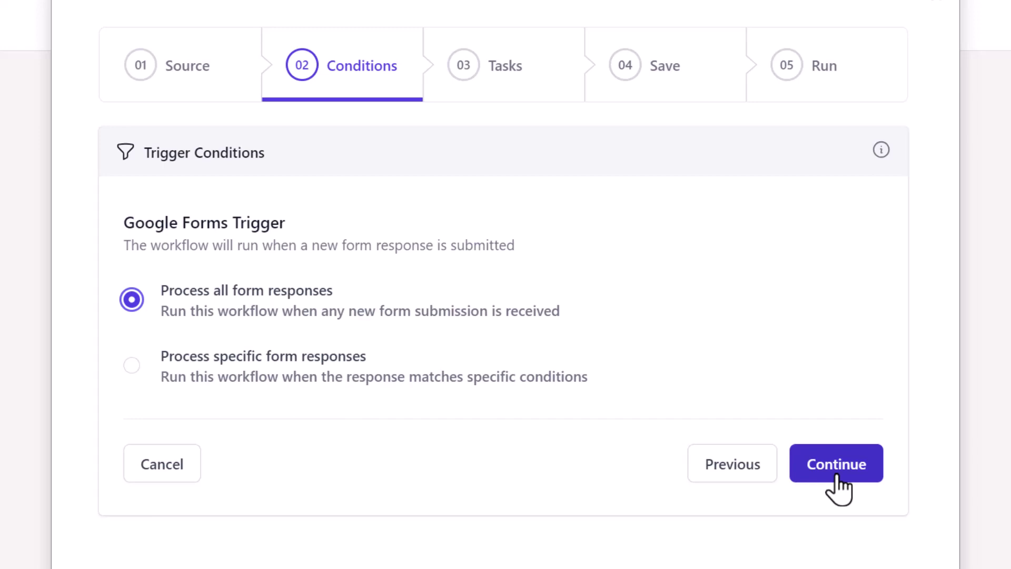
{"action": "left_click", "coordinate": [196, 358]}
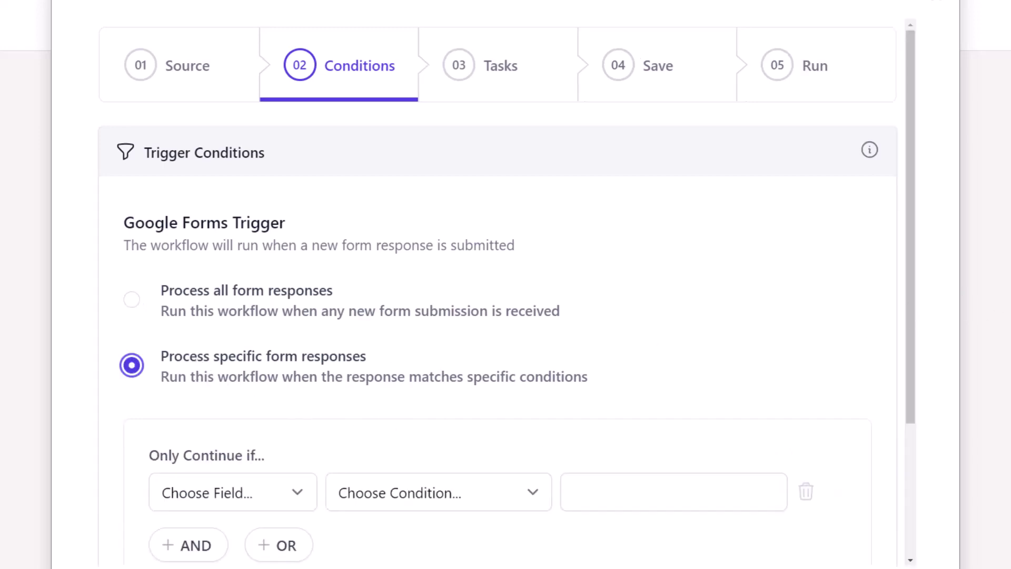
{"action": "left_click_drag", "start_coordinate": [913, 316], "coordinate": [897, 445]}
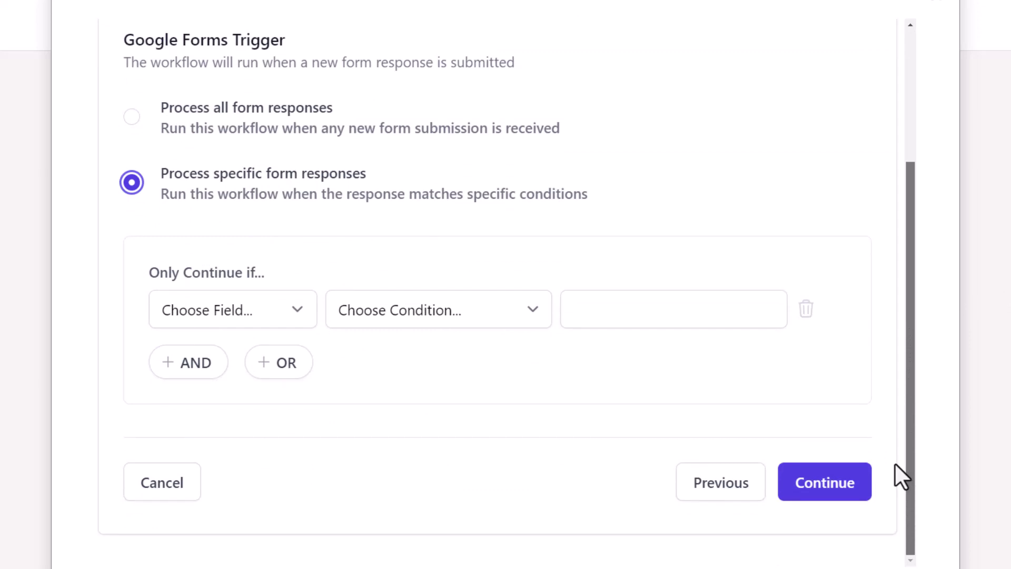
{"action": "left_click", "coordinate": [244, 316]}
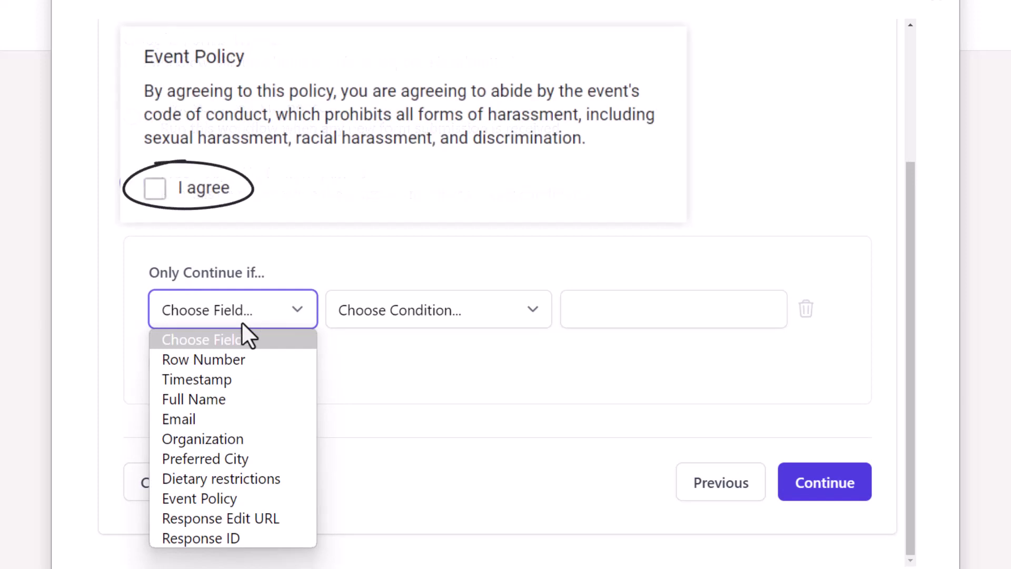
{"action": "left_click", "coordinate": [209, 501]}
{"action": "left_click", "coordinate": [538, 319]}
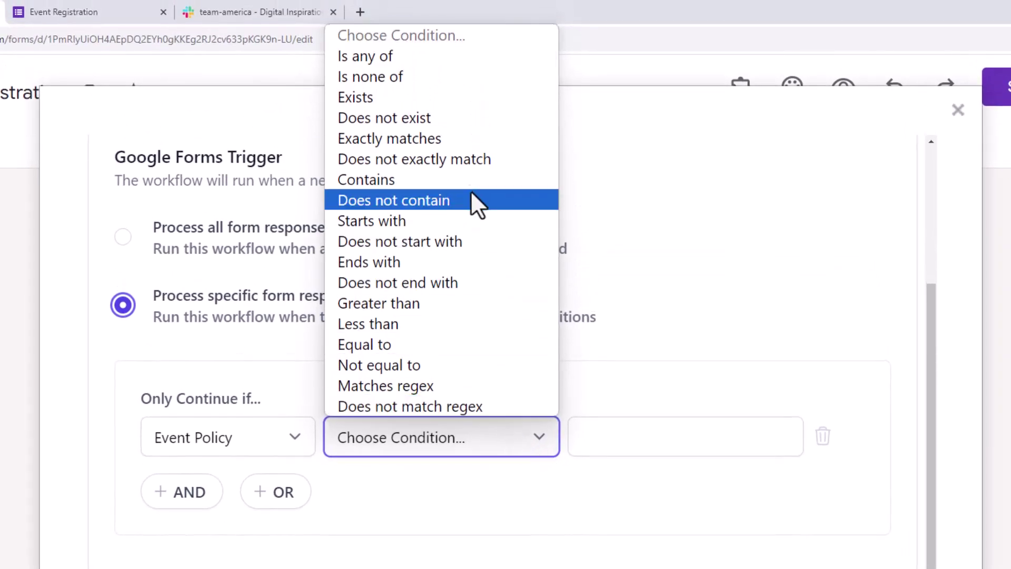
{"action": "left_click", "coordinate": [459, 140]}
{"action": "left_click", "coordinate": [606, 433]}
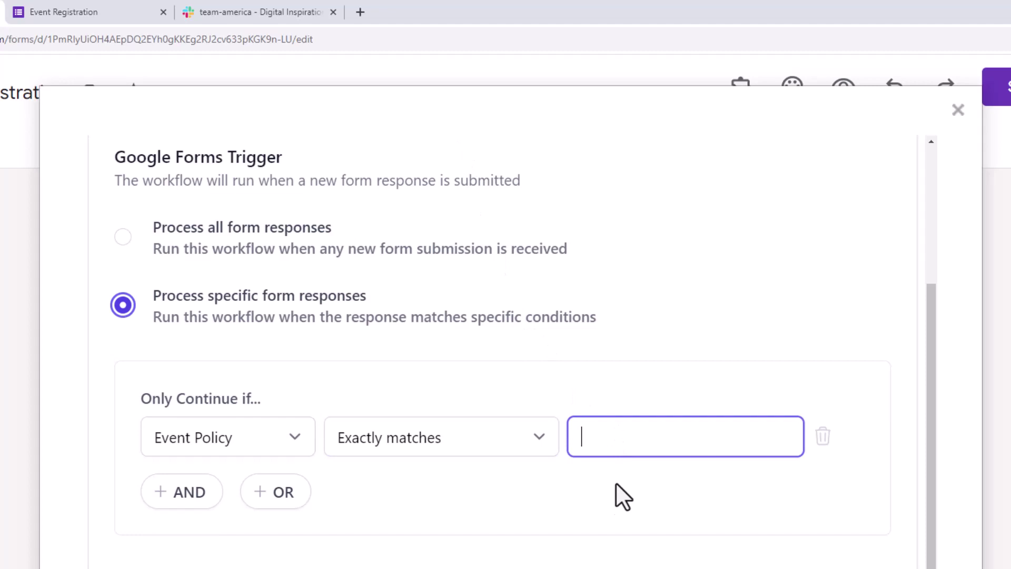
{"action": "type", "text": "I agree"}
{"action": "left_click", "coordinate": [615, 505]}
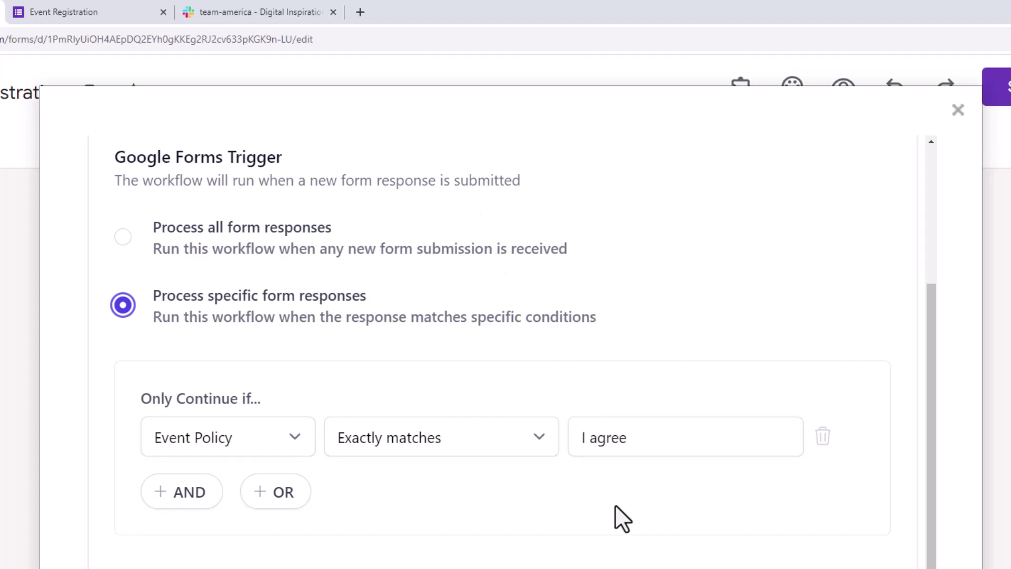
Add an AND condition requiring Preferred City to be any of New York or Boston
{"action": "left_click", "coordinate": [165, 494]}
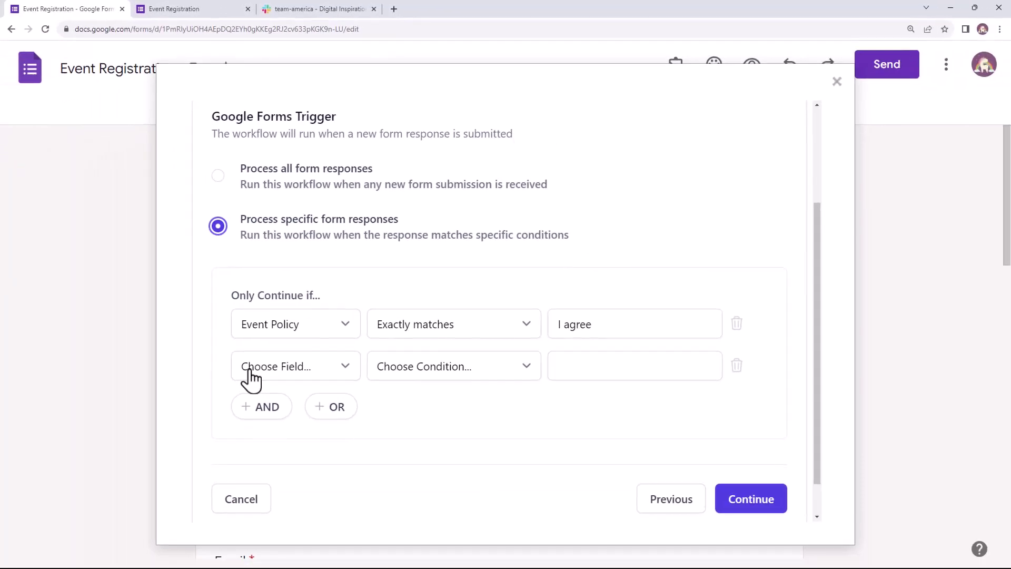
{"action": "left_click", "coordinate": [250, 379]}
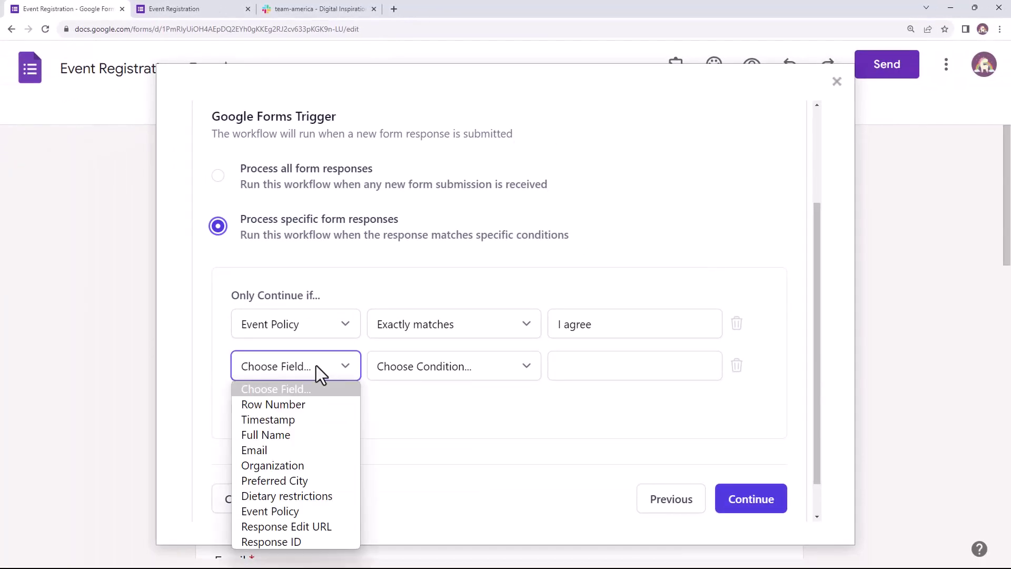
{"action": "left_click", "coordinate": [313, 476]}
{"action": "left_click", "coordinate": [428, 368]}
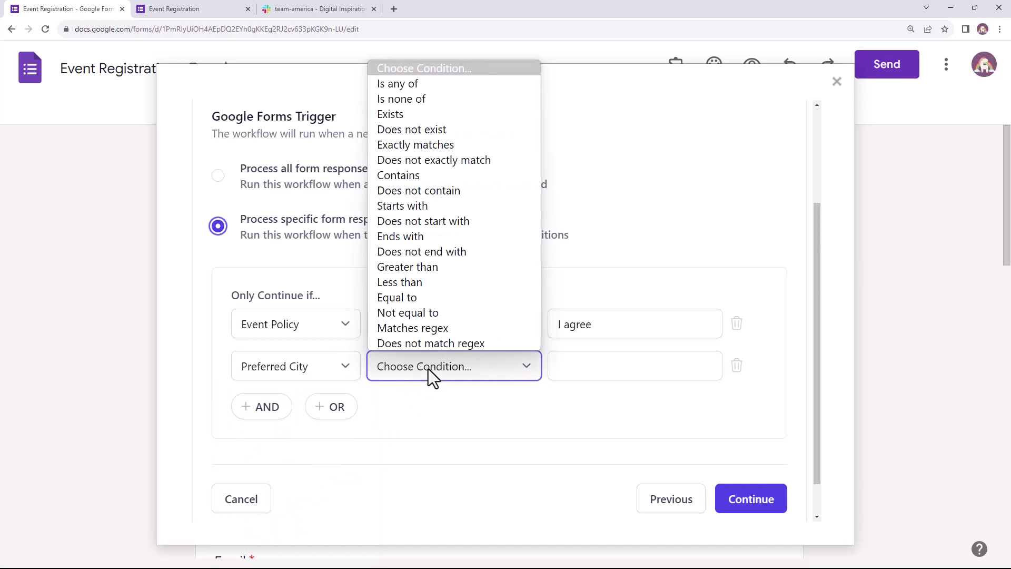
{"action": "left_click", "coordinate": [415, 83]}
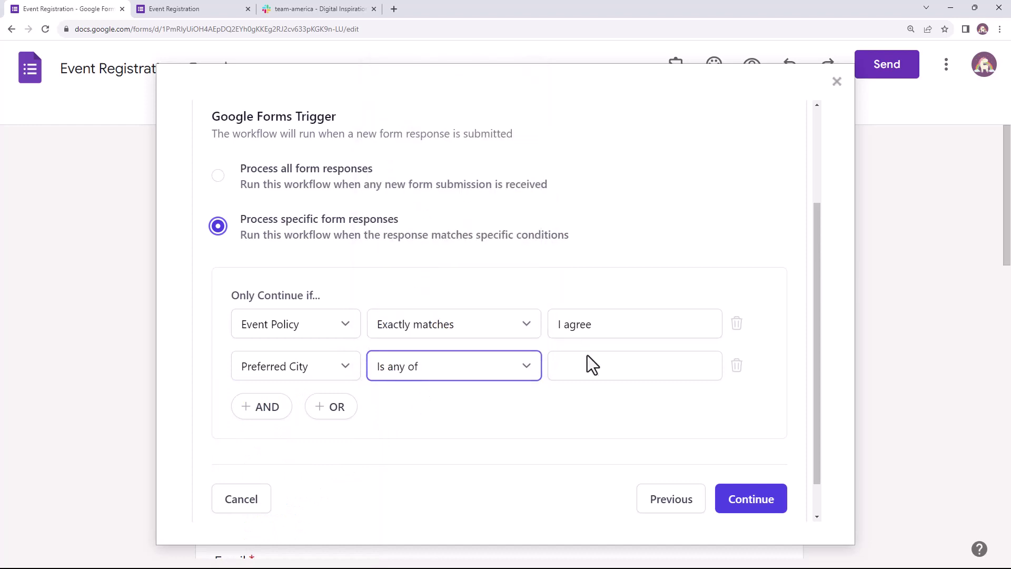
{"action": "left_click", "coordinate": [585, 364]}
{"action": "type", "text": "New York"}
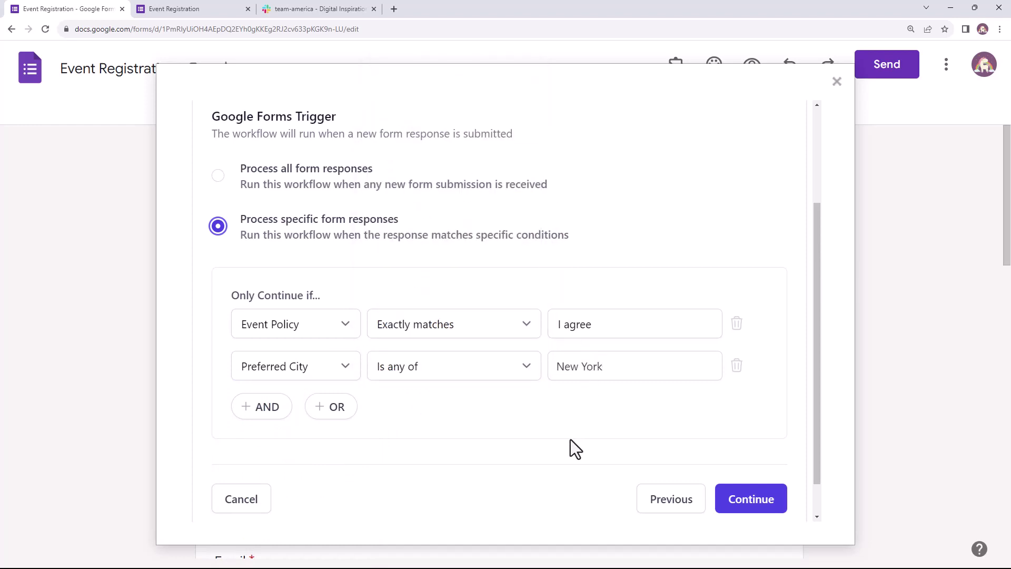
{"action": "key", "text": "Return"}
{"action": "type", "text": "Boston"}
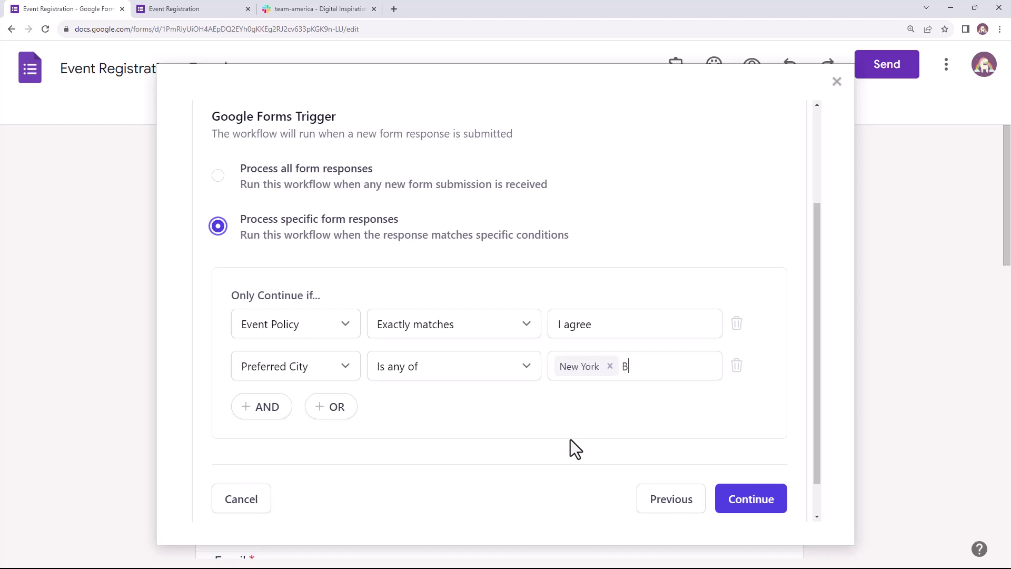
{"action": "key", "text": "Return"}
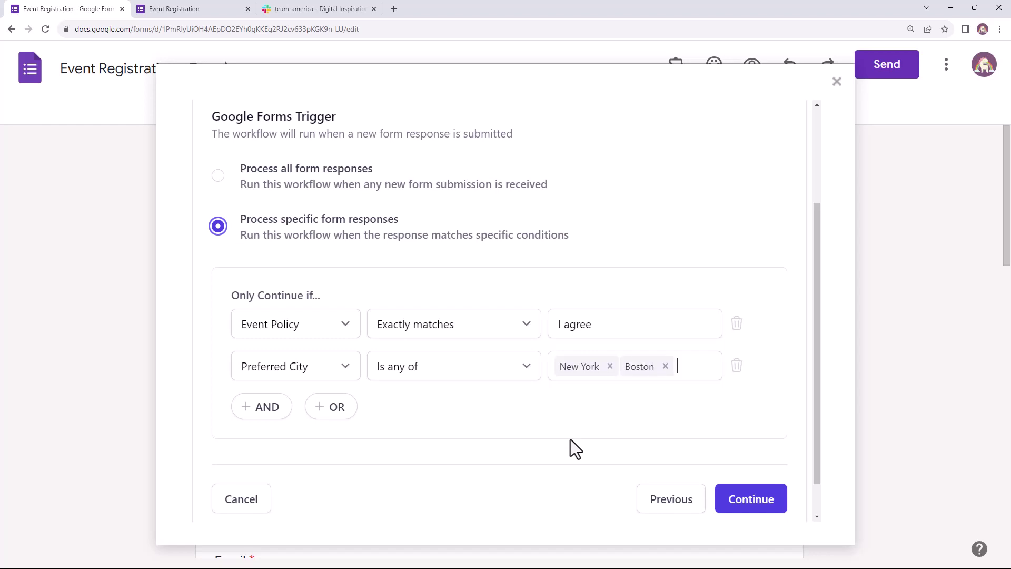
{"action": "left_click", "coordinate": [759, 501]}
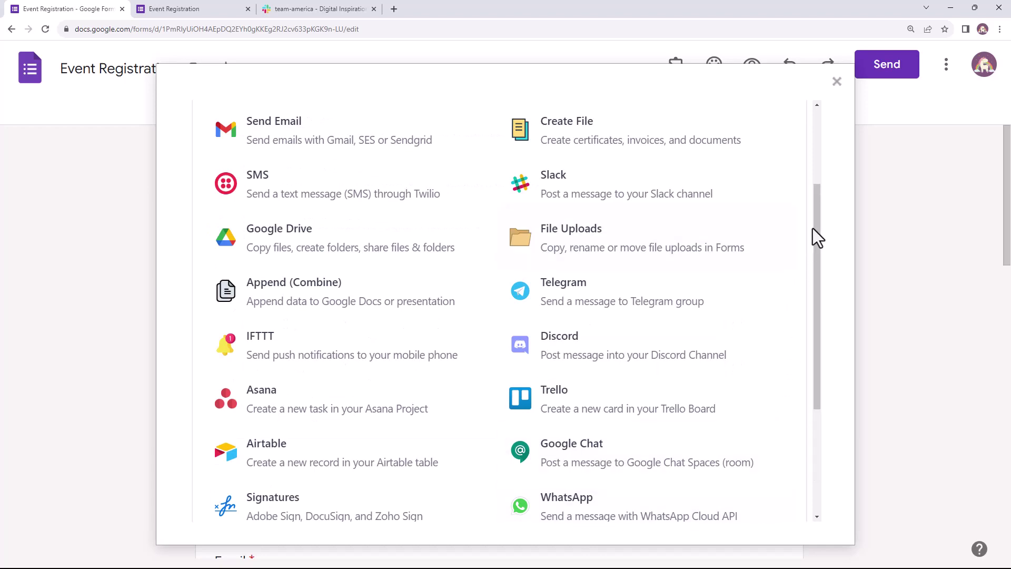
Pick Slack from the top of the task list as the workflow's task
{"action": "left_click_drag", "start_coordinate": [818, 228], "coordinate": [830, 154]}
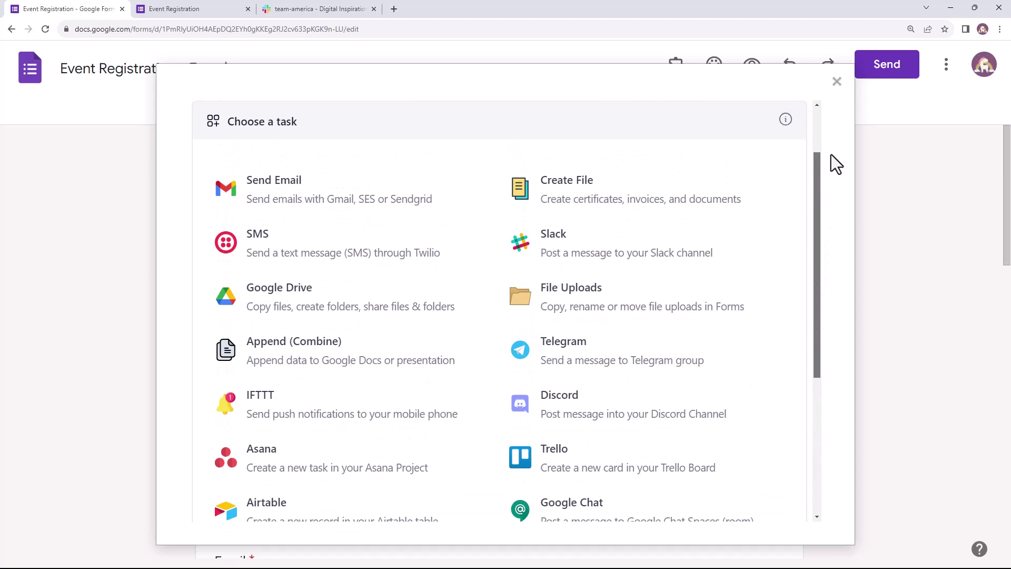
{"action": "left_click_drag", "start_coordinate": [831, 154], "coordinate": [832, 140]}
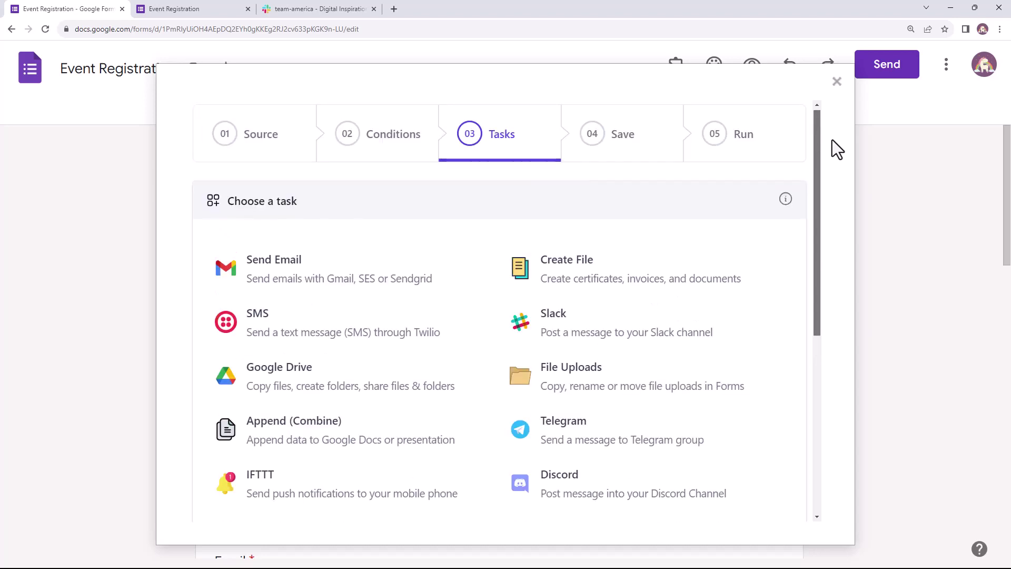
{"action": "left_click", "coordinate": [669, 348]}
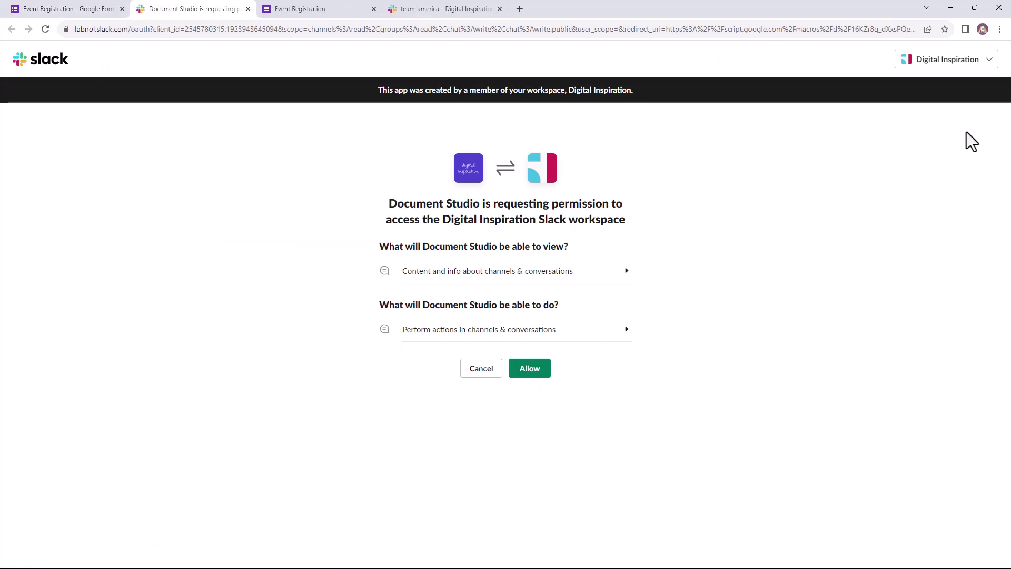
Allow Document Studio access to the Digital Inspiration Slack workspace, then close the confirmation tab
{"action": "left_click", "coordinate": [967, 61]}
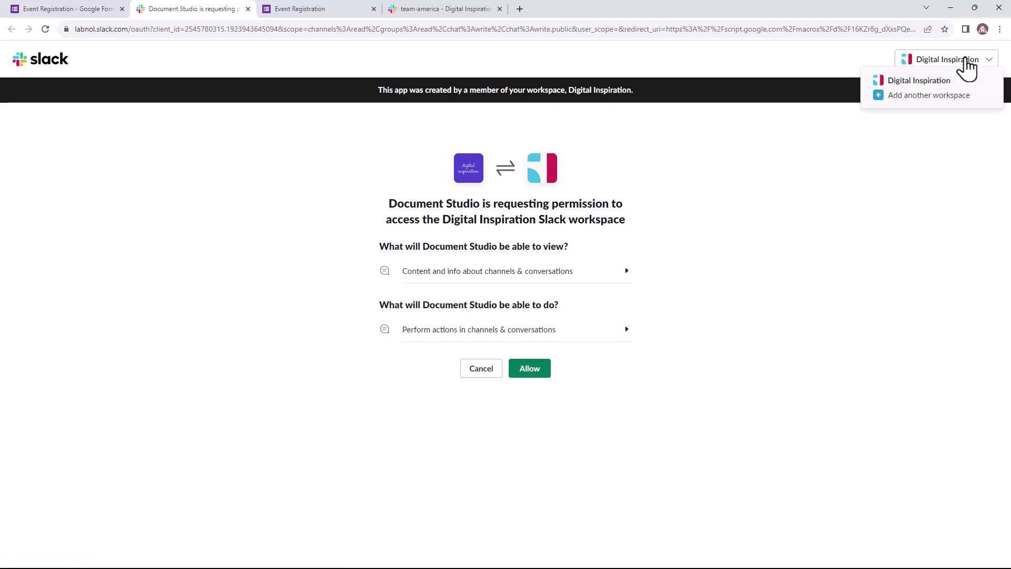
{"action": "left_click", "coordinate": [970, 63]}
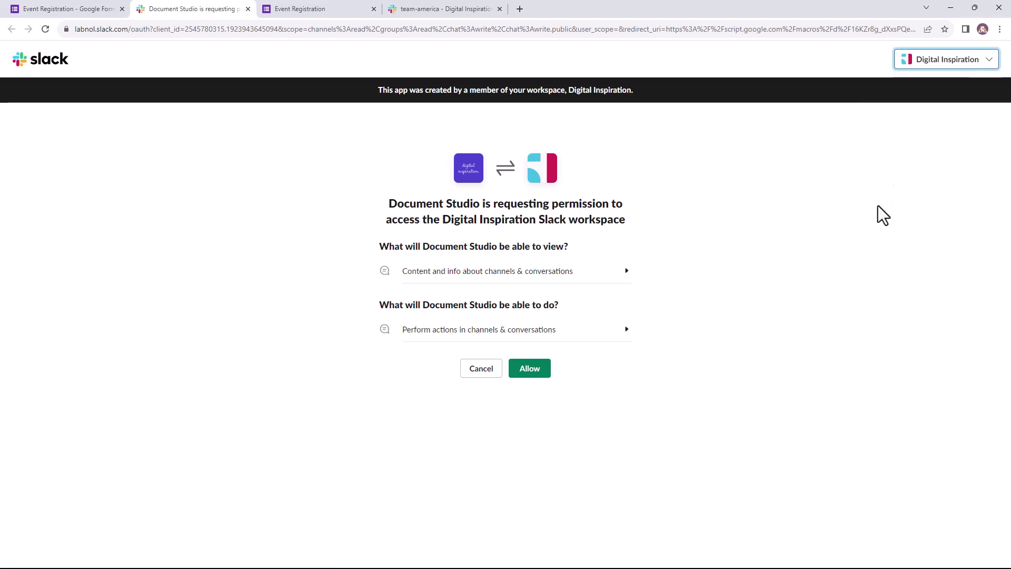
{"action": "left_click", "coordinate": [530, 369]}
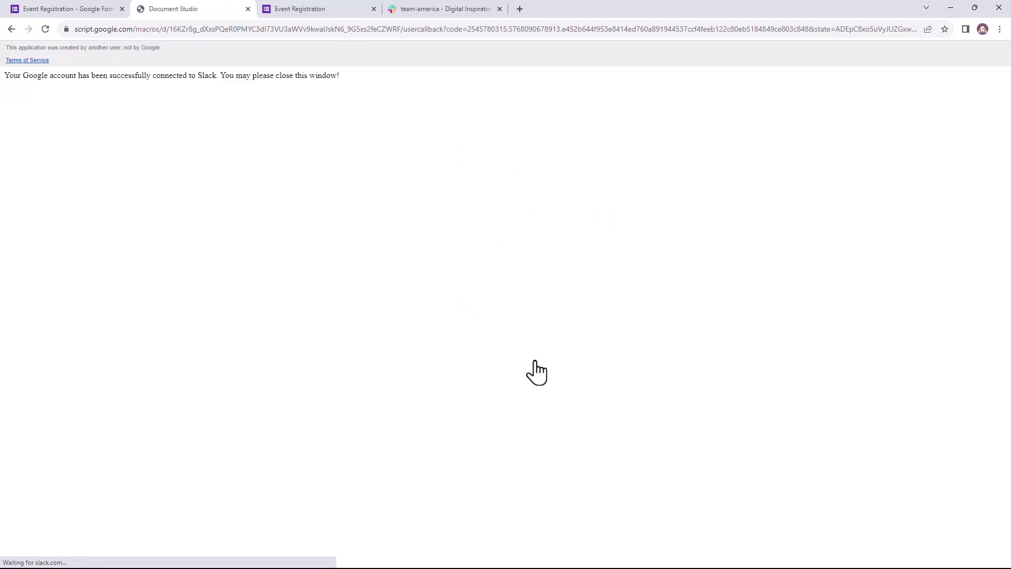
{"action": "left_click", "coordinate": [248, 9]}
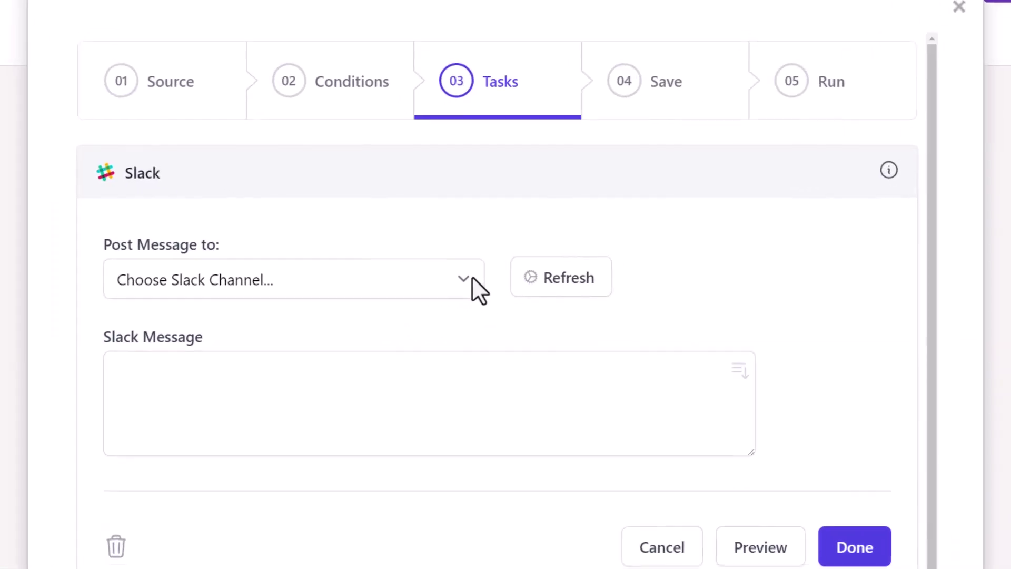
Post to #team-america and insert the Full Name, Organization and Preferred City variables
{"action": "left_click", "coordinate": [470, 279]}
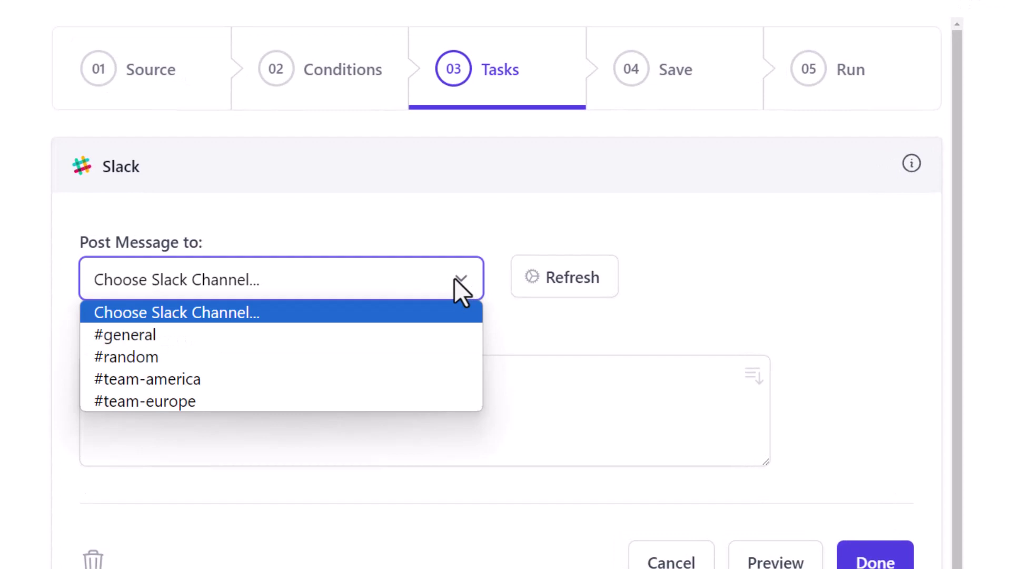
{"action": "left_click", "coordinate": [429, 372]}
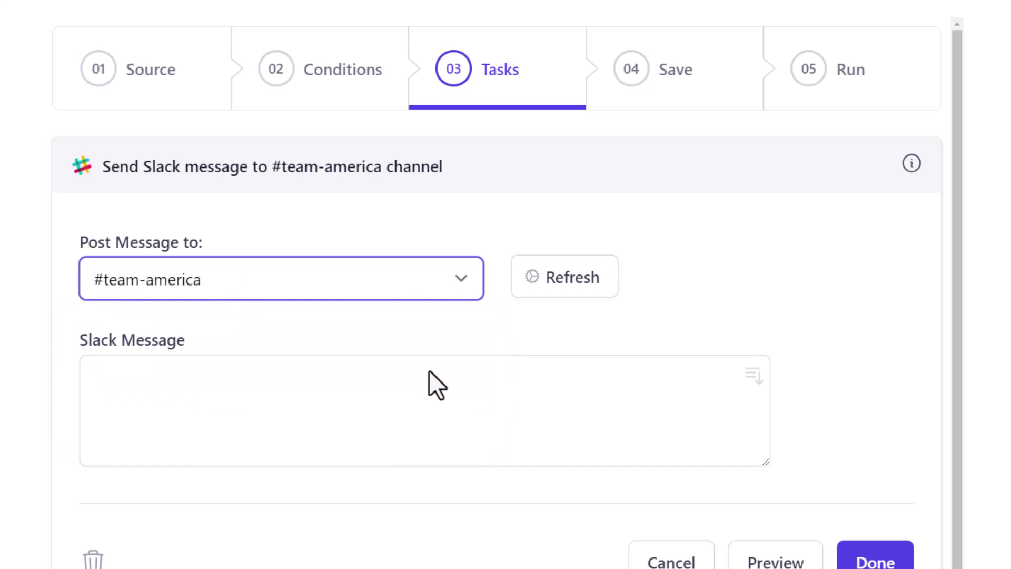
{"action": "left_click", "coordinate": [431, 383]}
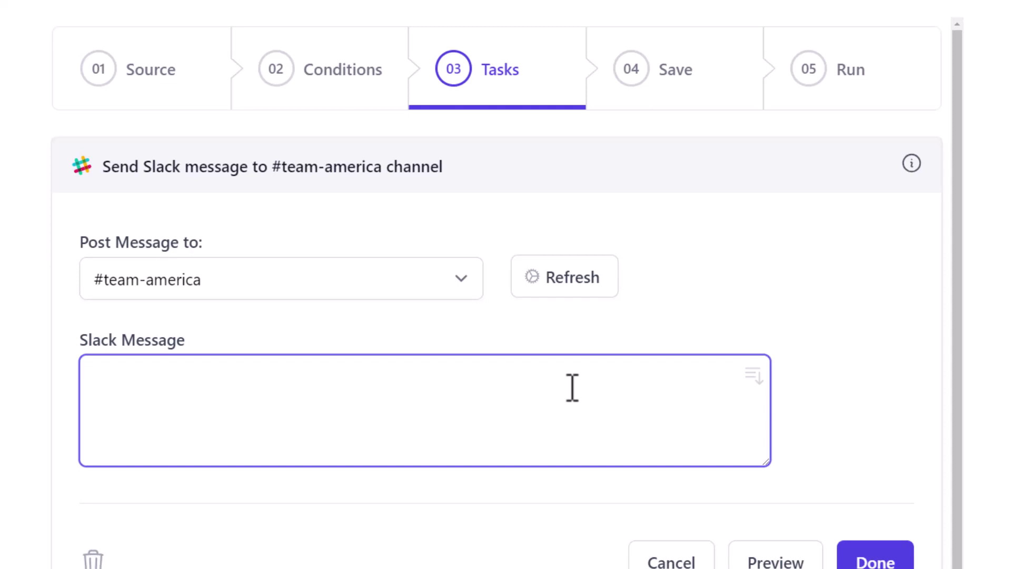
{"action": "left_click", "coordinate": [754, 376]}
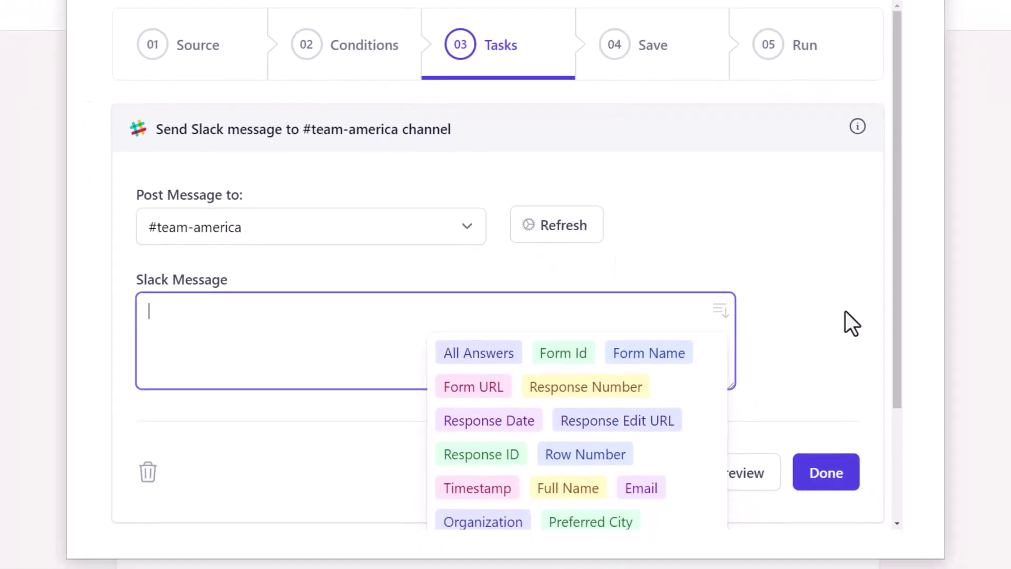
{"action": "left_click_drag", "start_coordinate": [898, 308], "coordinate": [895, 433]}
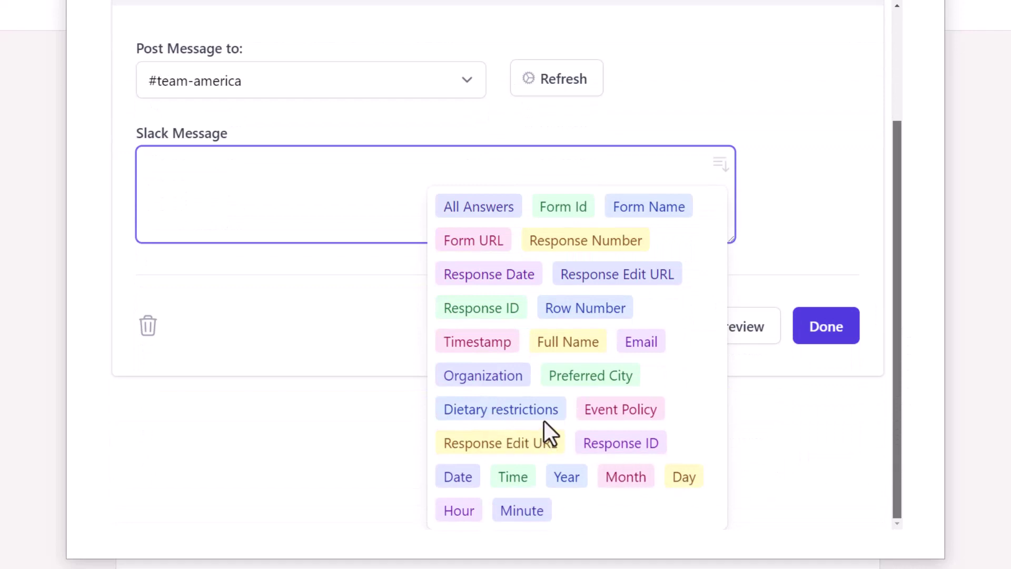
{"action": "left_click", "coordinate": [575, 343]}
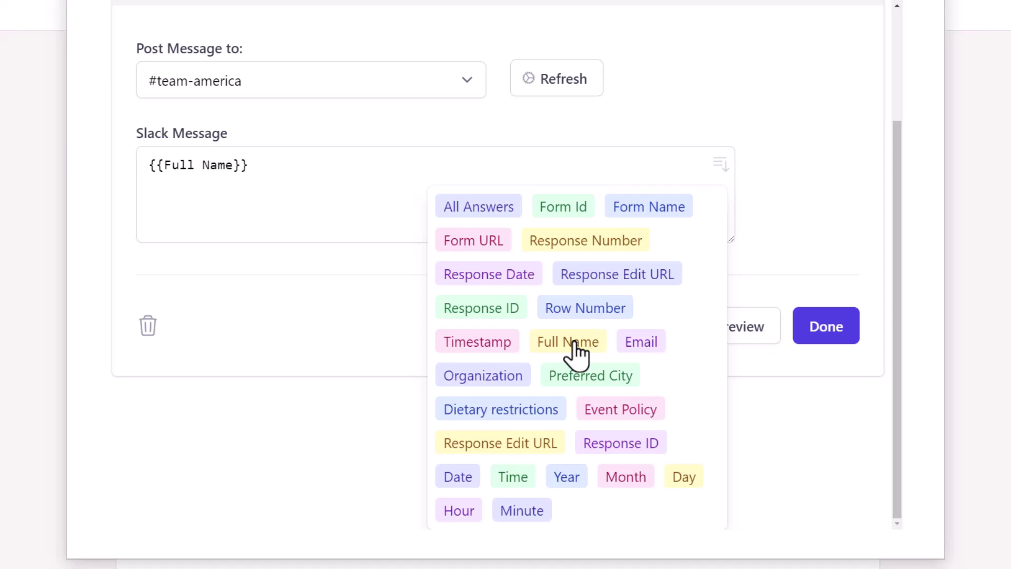
{"action": "left_click", "coordinate": [510, 376]}
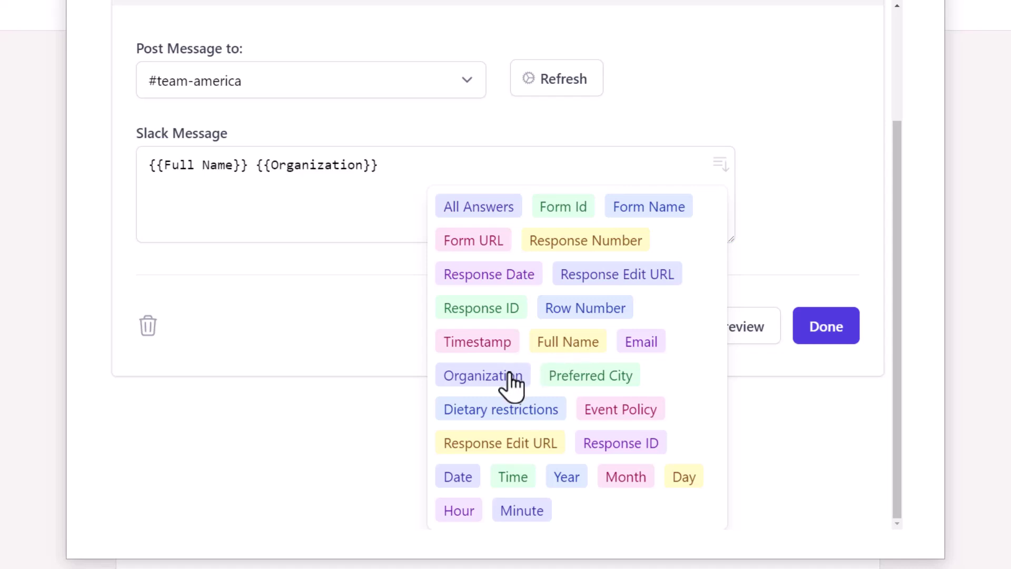
{"action": "left_click", "coordinate": [579, 382]}
{"action": "left_click", "coordinate": [248, 169]}
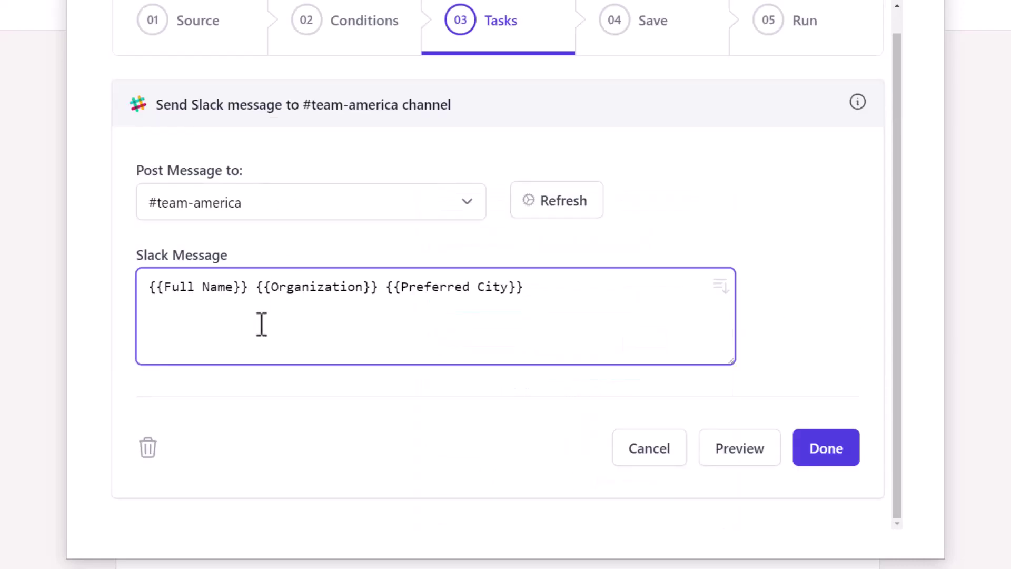
Word the message as '… from … has registered for the … Event.' plus a bold '*Attendee Details*' line
{"action": "left_click", "coordinate": [262, 324]}
{"action": "type", "text": "from"}
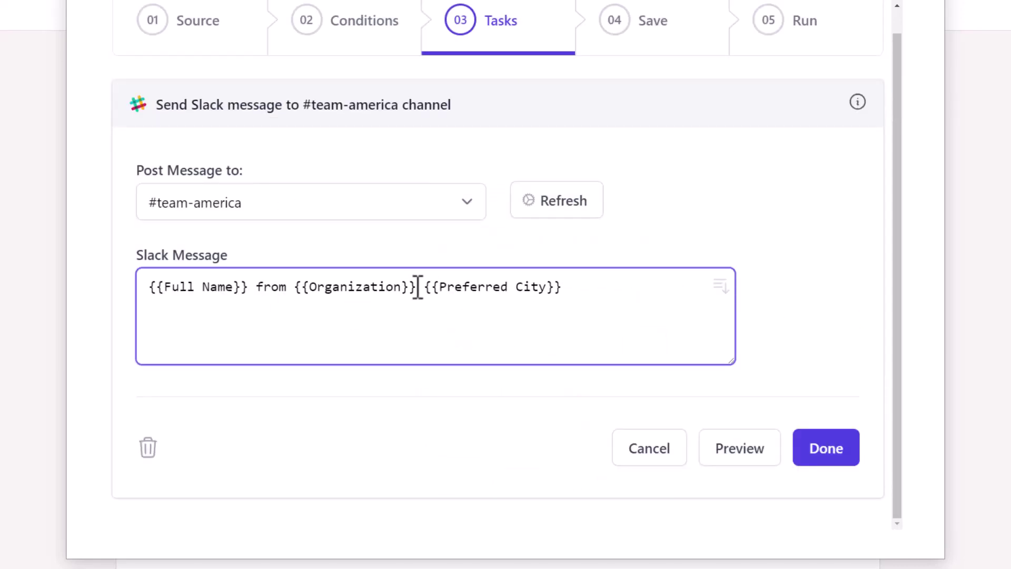
{"action": "left_click", "coordinate": [417, 287]}
{"action": "type", "text": "has regis "}
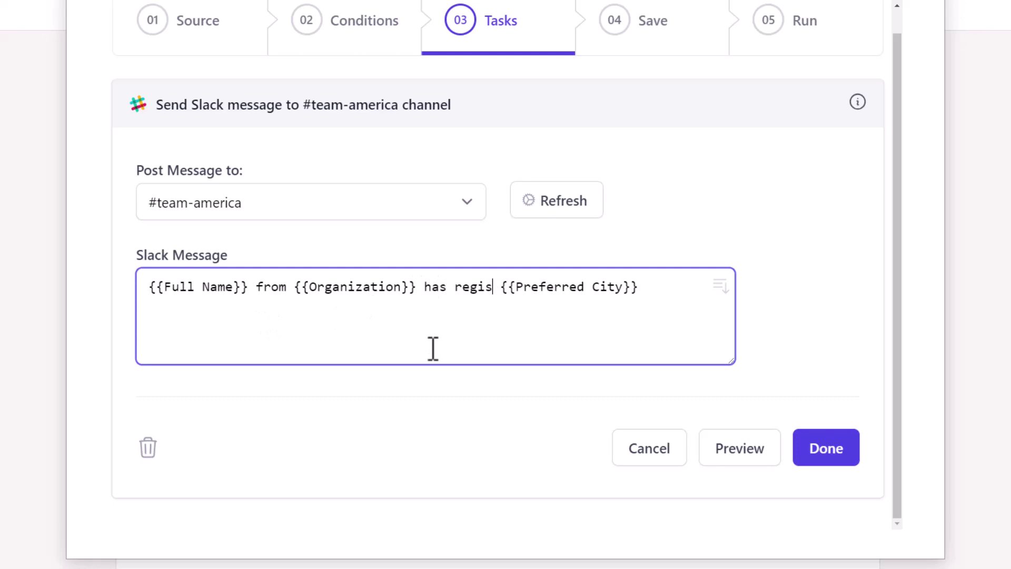
{"action": "type", "text": "tered for the"}
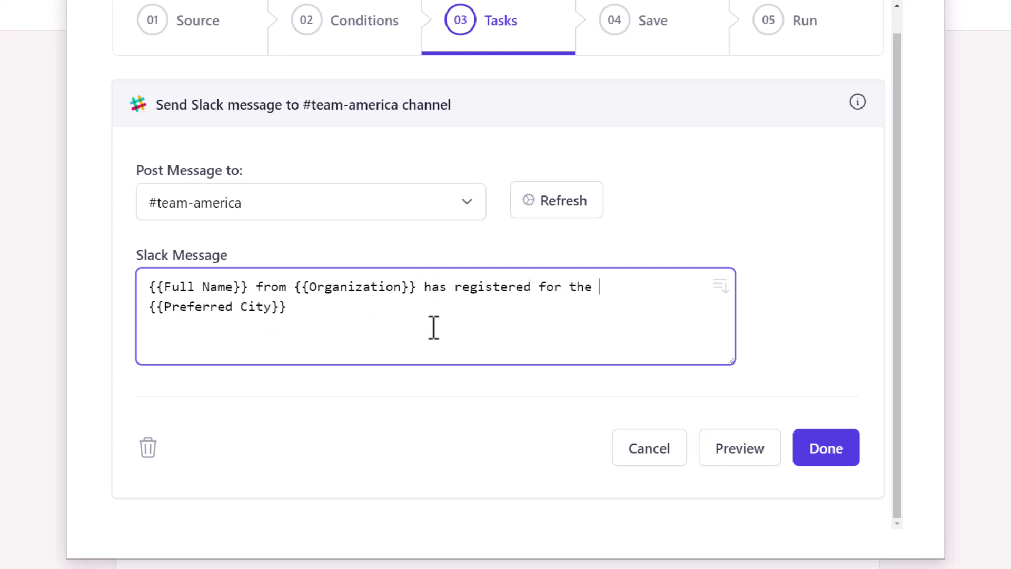
{"action": "left_click", "coordinate": [433, 315]}
{"action": "type", "text": "Event."}
{"action": "key", "text": "Return"}
{"action": "key", "text": "Return"}
{"action": "type", "text": "Attendee Details:"}
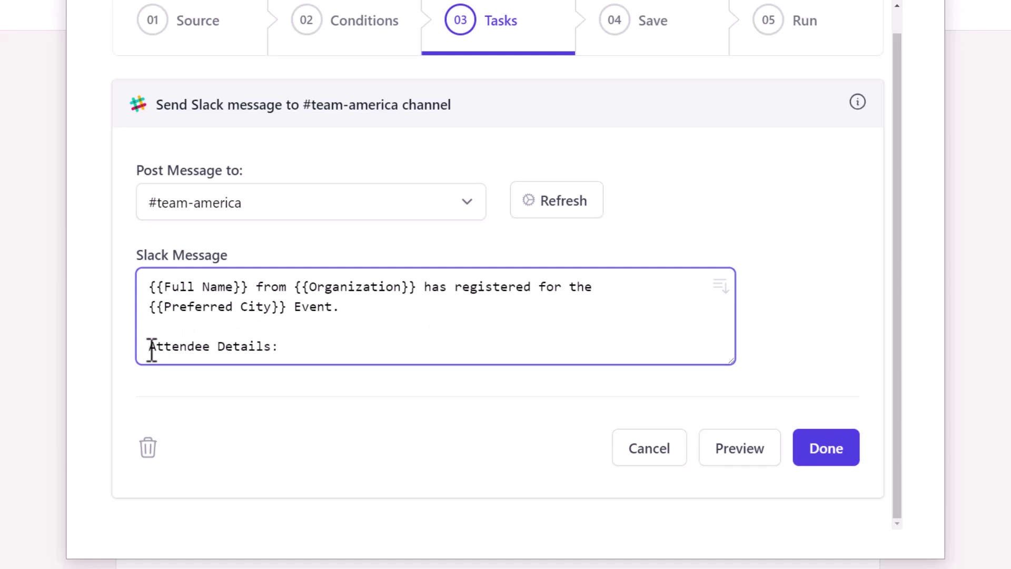
{"action": "left_click", "coordinate": [151, 349]}
{"action": "type", "text": "*"}
{"action": "left_click", "coordinate": [298, 348]}
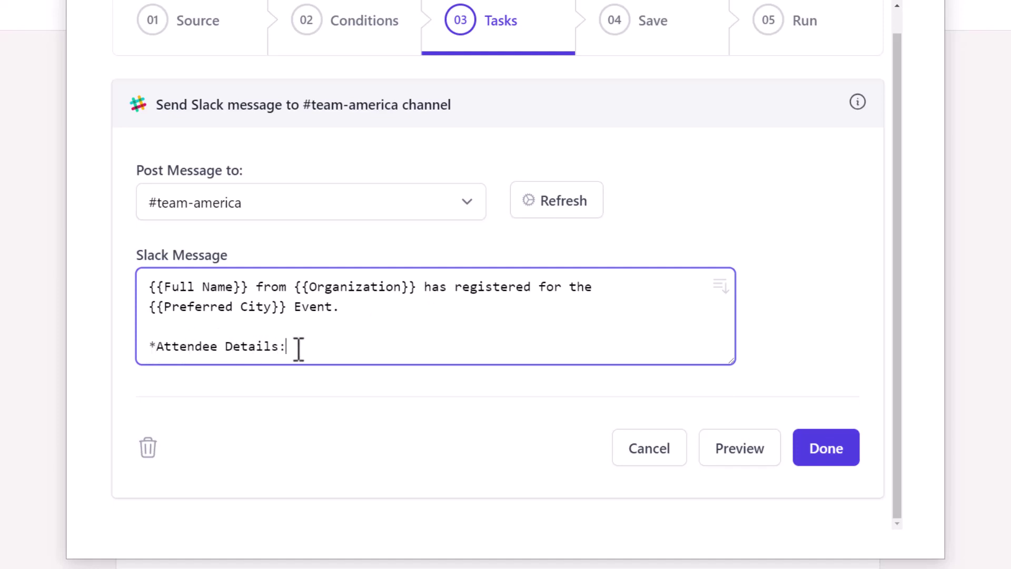
{"action": "type", "text": "*"}
{"action": "key", "text": "Return"}
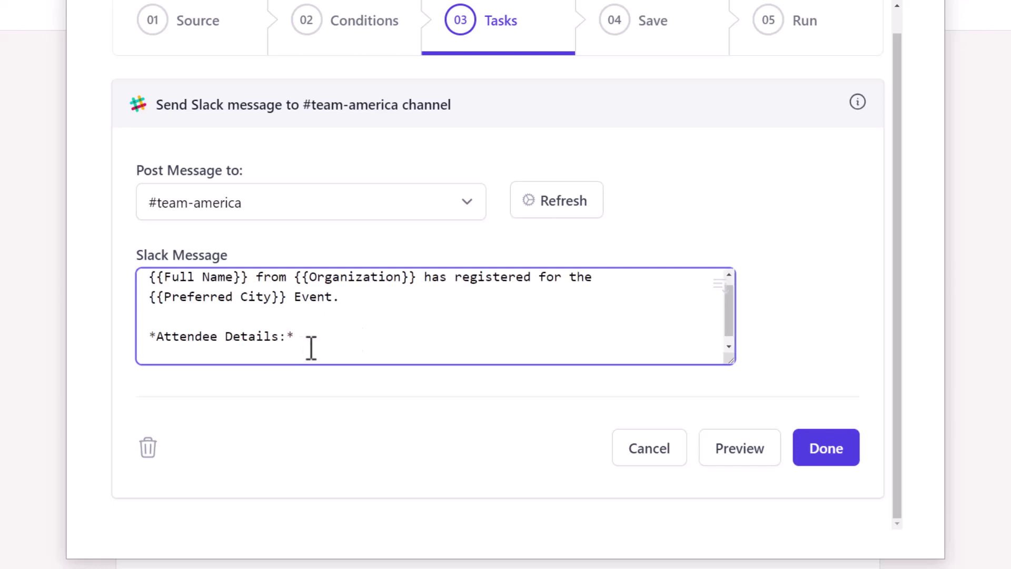
Add the {{All Answers}} variable below the heading and save the Slack task
{"action": "left_click", "coordinate": [718, 287]}
{"action": "left_click", "coordinate": [517, 333]}
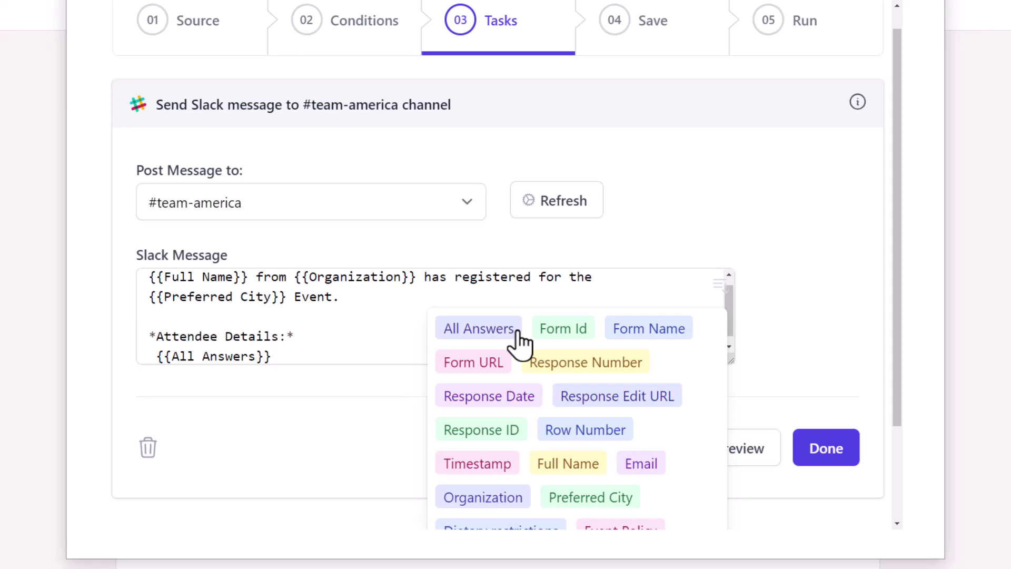
{"action": "left_click", "coordinate": [777, 351]}
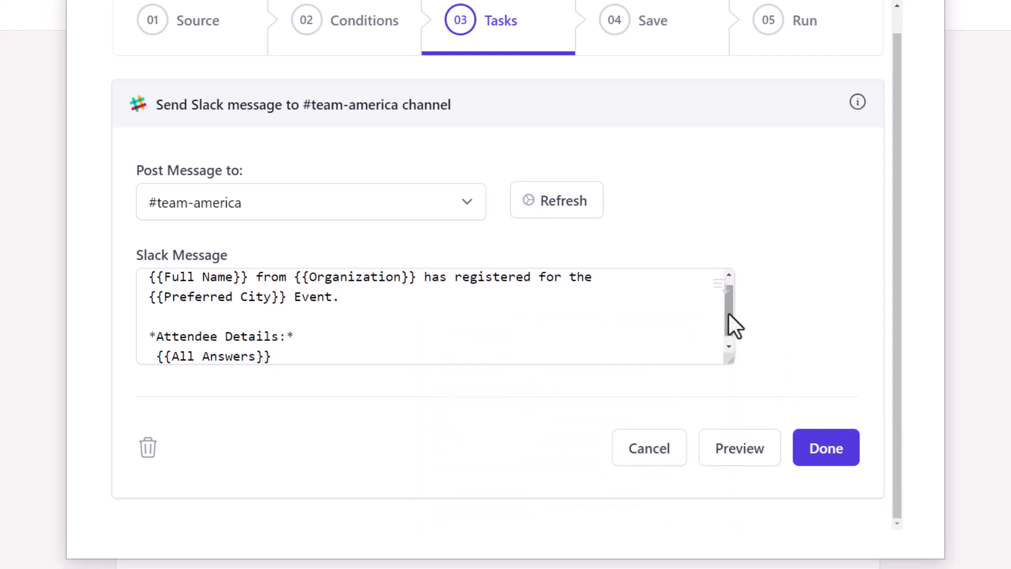
{"action": "left_click_drag", "start_coordinate": [728, 315], "coordinate": [726, 354]}
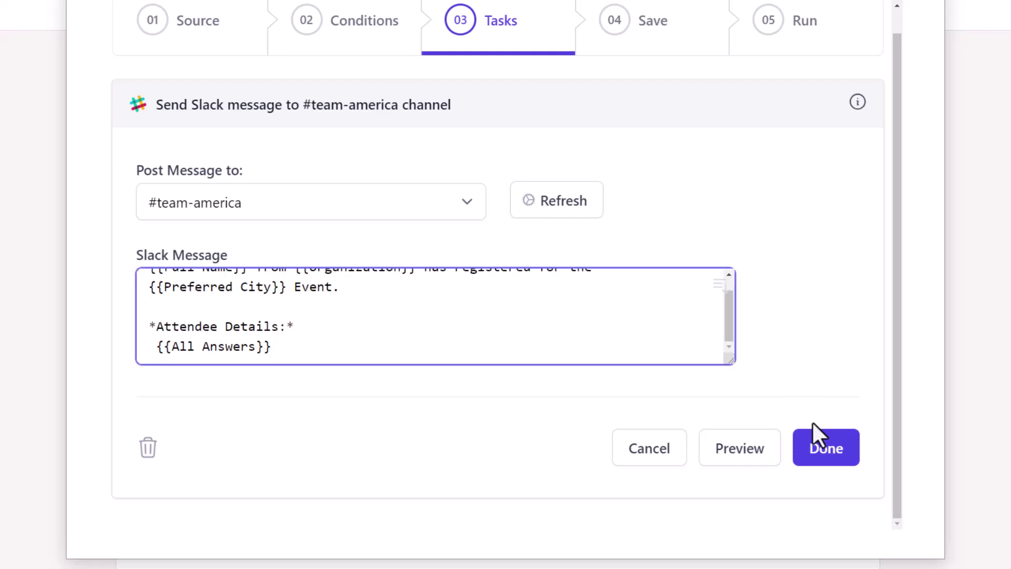
{"action": "left_click", "coordinate": [814, 447]}
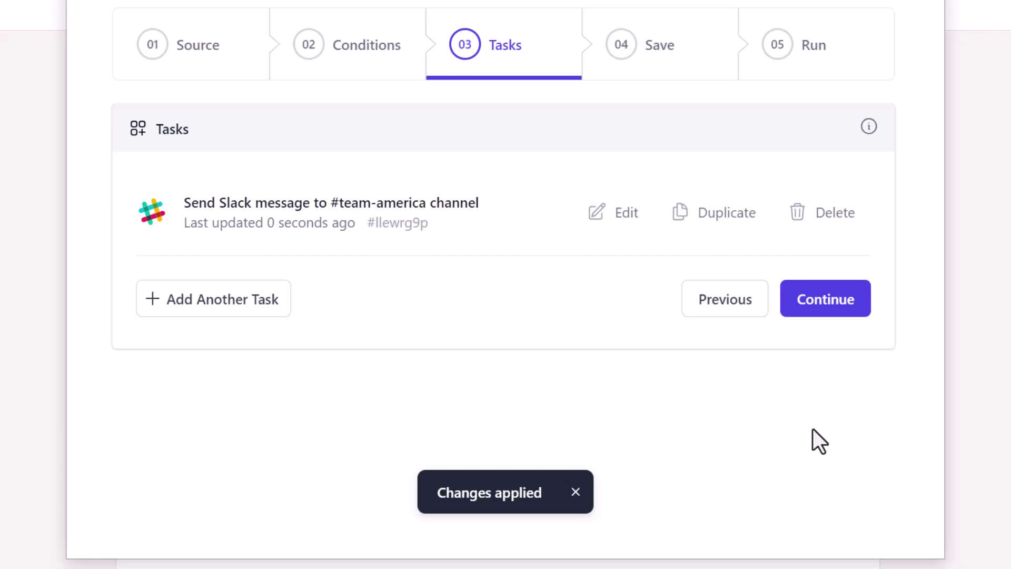
Save the Registrations (America) workflow with Run on Form Submit left enabled
{"action": "left_click", "coordinate": [821, 311]}
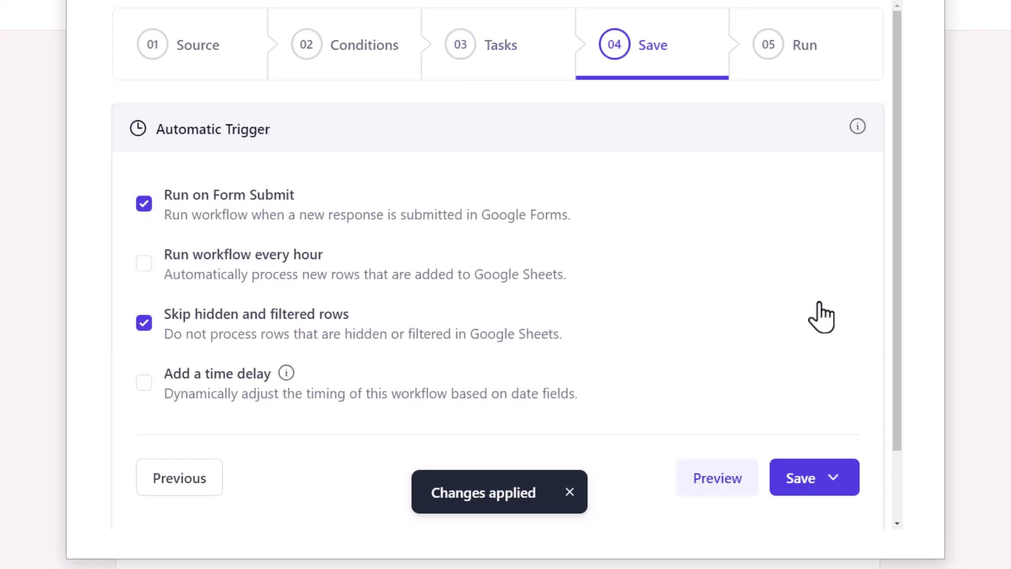
{"action": "left_click_drag", "start_coordinate": [895, 271], "coordinate": [899, 403]}
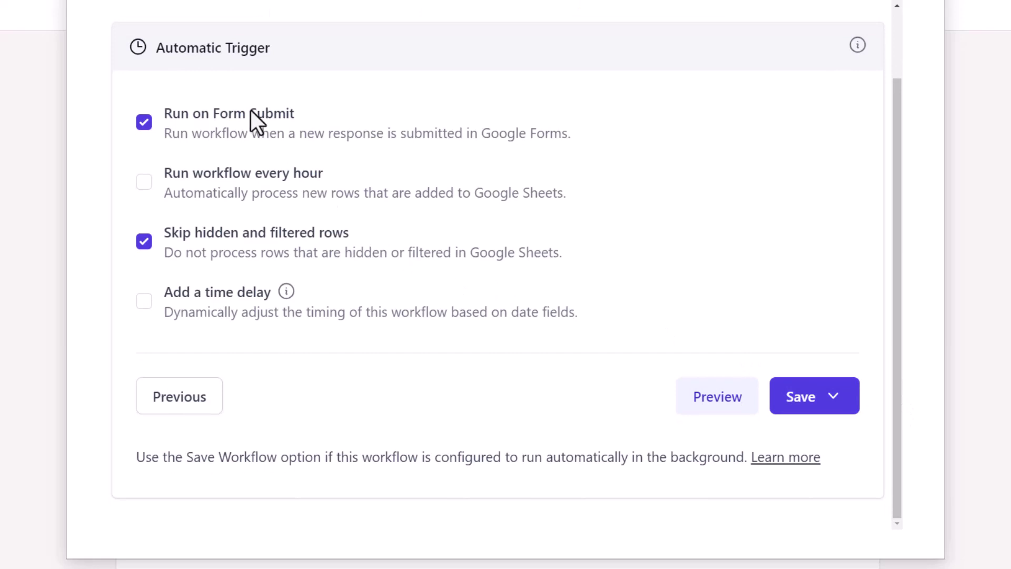
{"action": "left_click", "coordinate": [808, 398]}
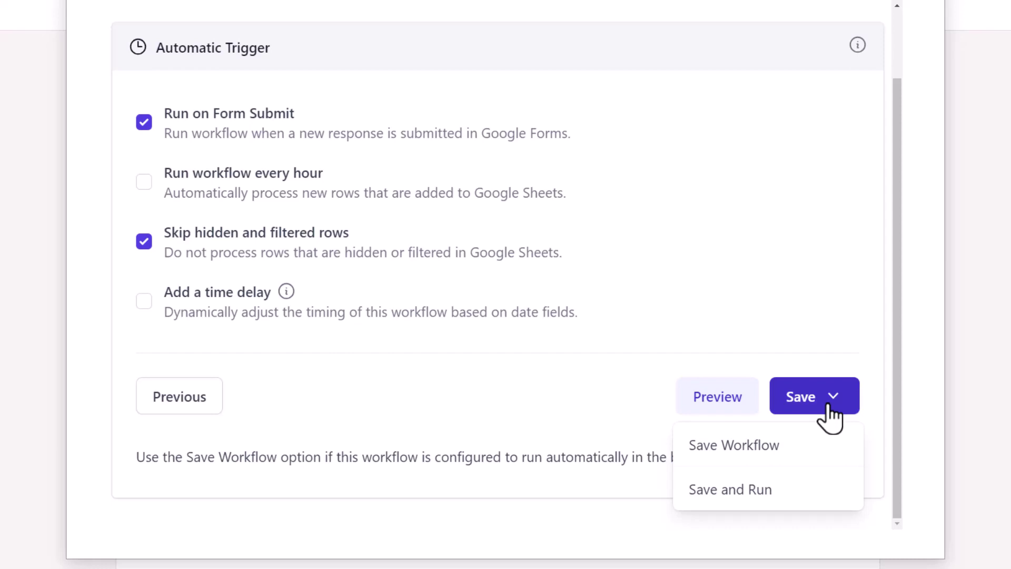
{"action": "left_click", "coordinate": [788, 446]}
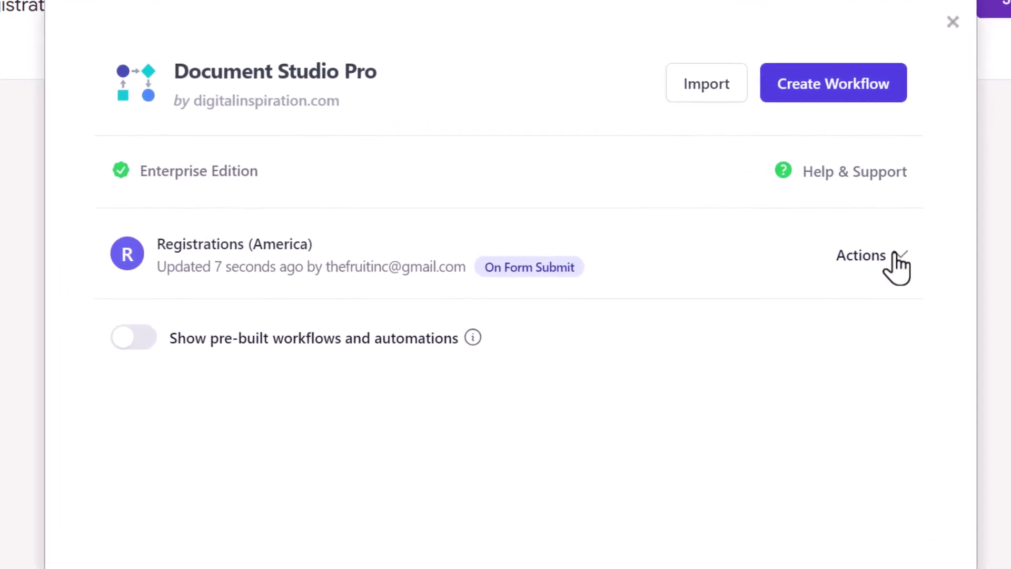
Open the Actions dropdown beside the Registrations (America) workflow
{"action": "left_click", "coordinate": [896, 256]}
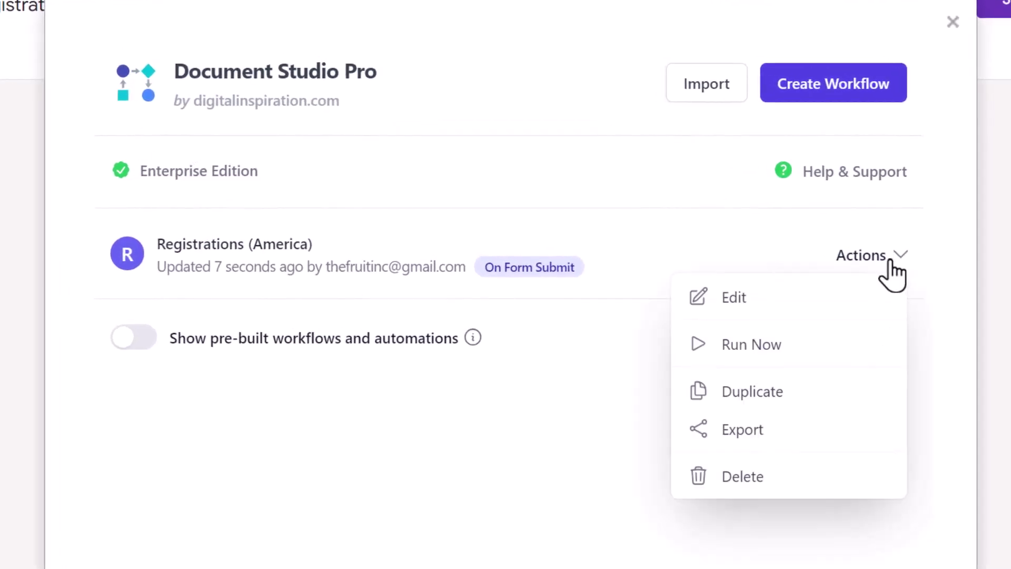
Duplicate the America workflow and rename the copy 'Registrations (Europe)'
{"action": "left_click", "coordinate": [831, 393]}
{"action": "left_click", "coordinate": [382, 294]}
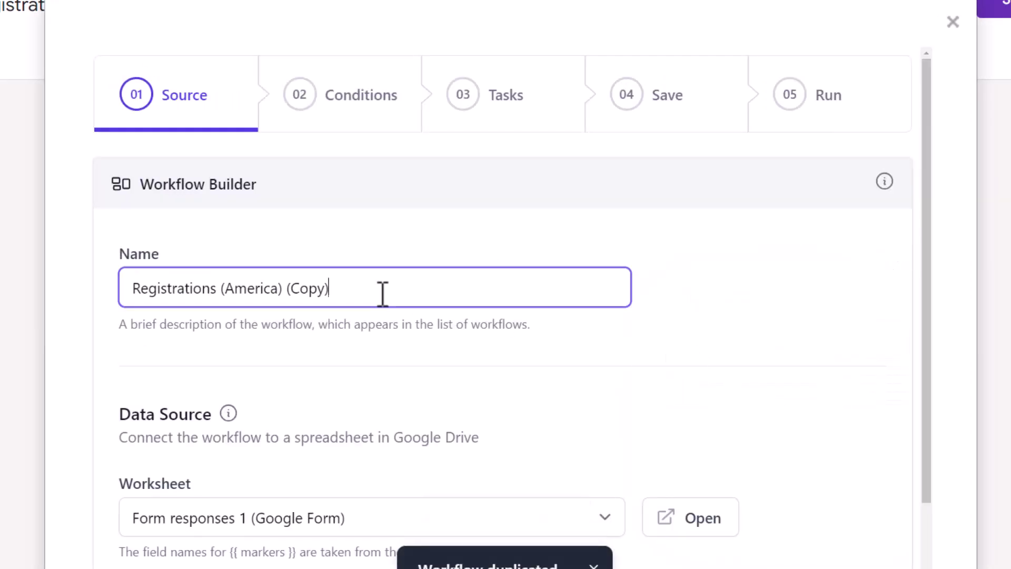
{"action": "key", "text": "BackSpace"}
{"action": "key", "text": "BackSpace"}
{"action": "key", "text": "BackSpace"}
{"action": "key", "text": "BackSpace"}
{"action": "key", "text": "BackSpace"}
{"action": "key", "text": "BackSpace"}
{"action": "key", "text": "BackSpace"}
{"action": "key", "text": "BackSpace"}
{"action": "key", "text": "BackSpace"}
{"action": "key", "text": "BackSpace"}
{"action": "key", "text": "BackSpace"}
{"action": "key", "text": "BackSpace"}
{"action": "key", "text": "BackSpace"}
{"action": "key", "text": "BackSpace"}
{"action": "key", "text": "BackSpace"}
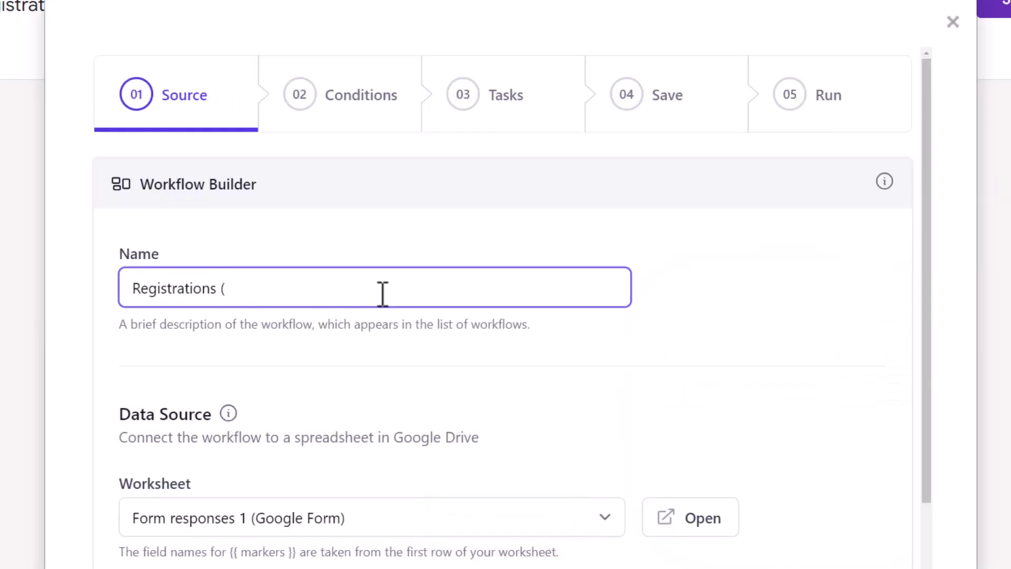
{"action": "type", "text": "Europe)"}
{"action": "left_click", "coordinate": [813, 339]}
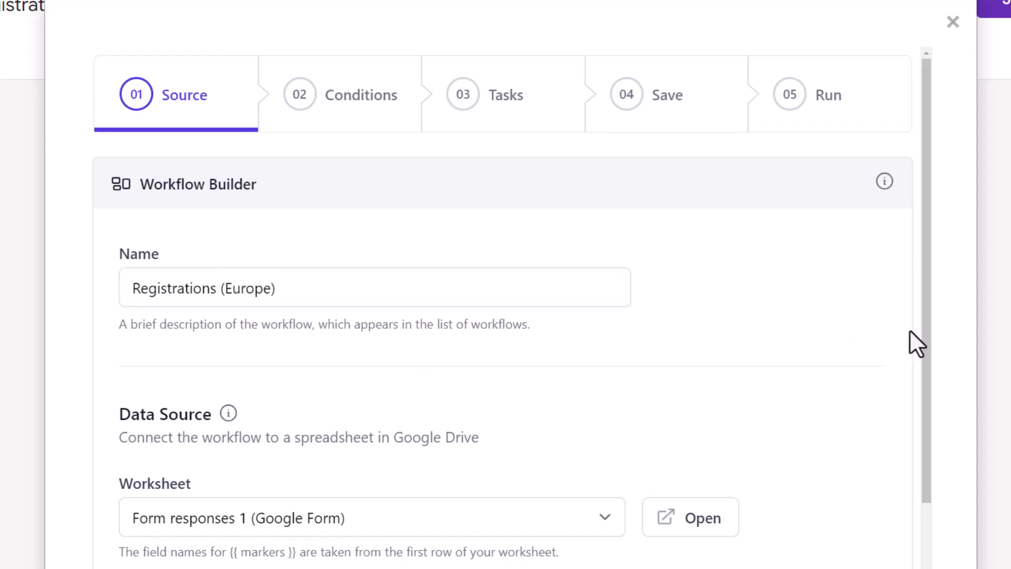
Replace the New York and Boston city values with London and Zurich
{"action": "left_click_drag", "start_coordinate": [923, 330], "coordinate": [925, 523]}
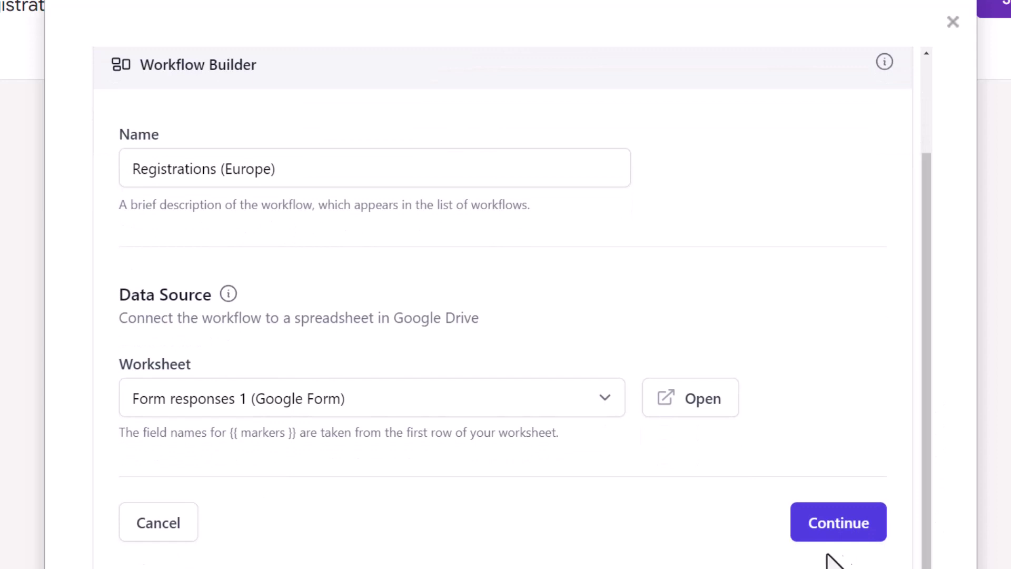
{"action": "left_click", "coordinate": [820, 536]}
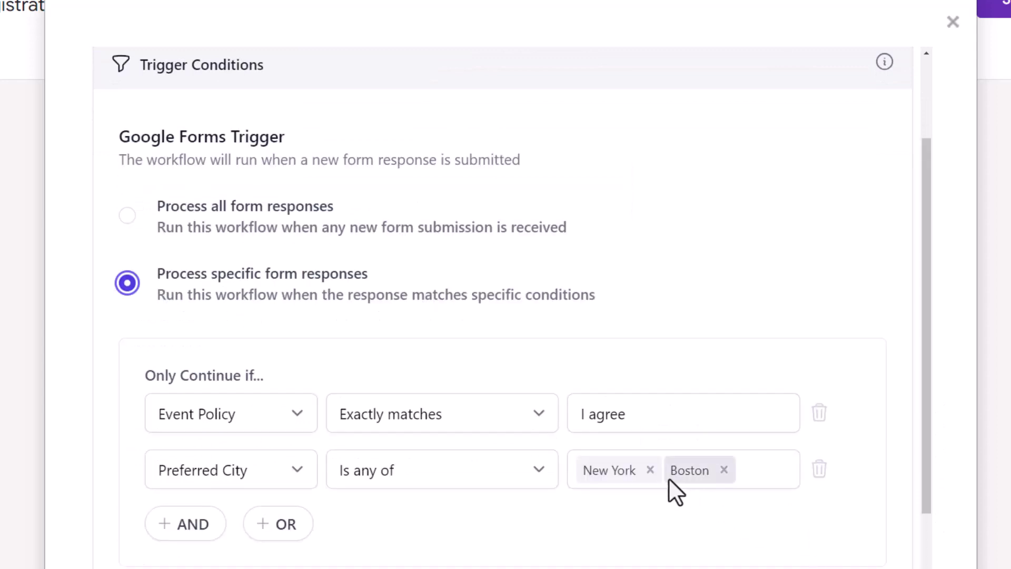
{"action": "left_click", "coordinate": [650, 469]}
{"action": "left_click", "coordinate": [636, 470]}
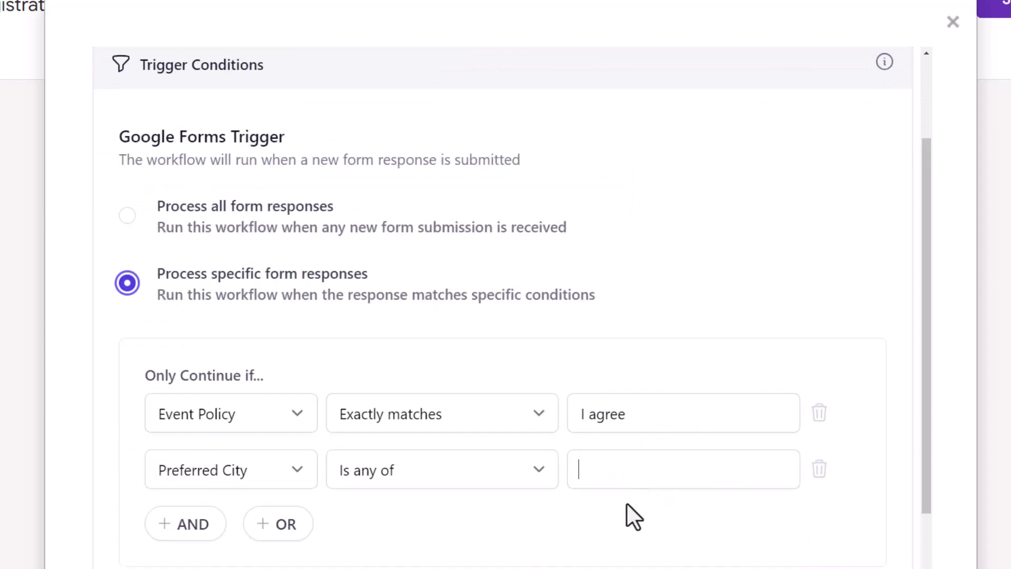
{"action": "type", "text": "London"}
{"action": "key", "text": "Return"}
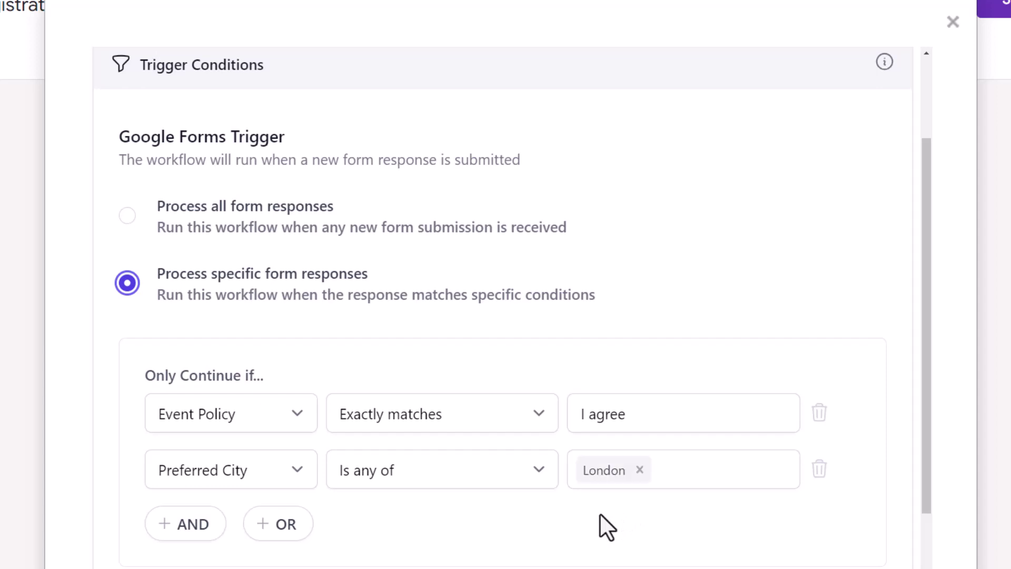
{"action": "type", "text": "Zurich"}
{"action": "key", "text": "Return"}
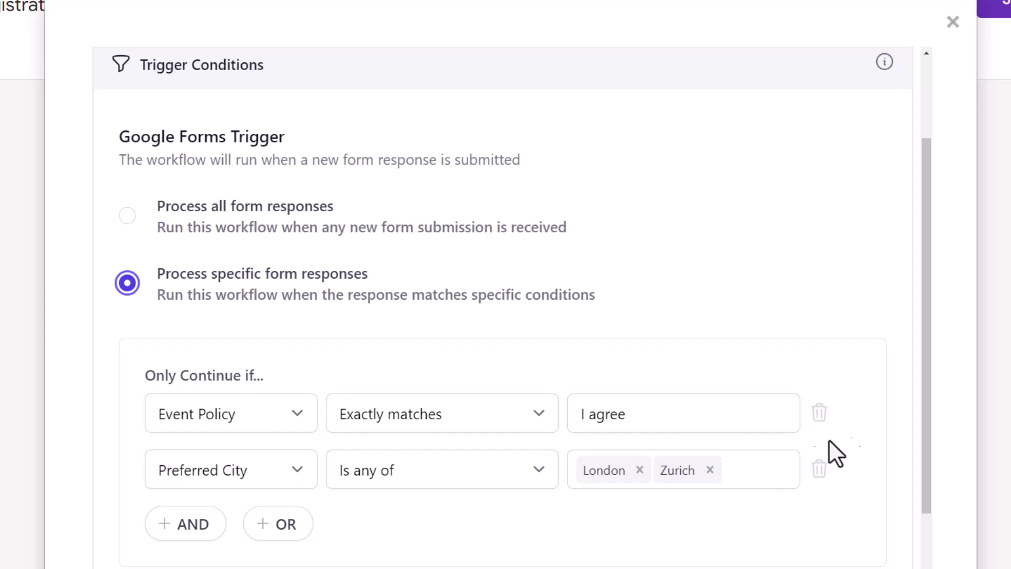
{"action": "scroll", "coordinate": [930, 400], "scroll_direction": "down", "scroll_amount": 3}
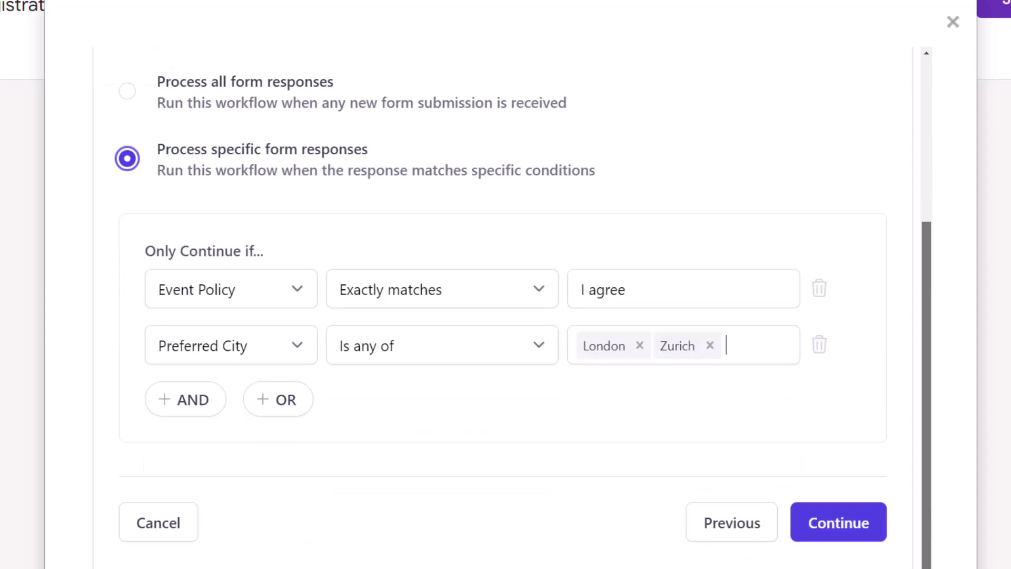
{"action": "left_click", "coordinate": [839, 523]}
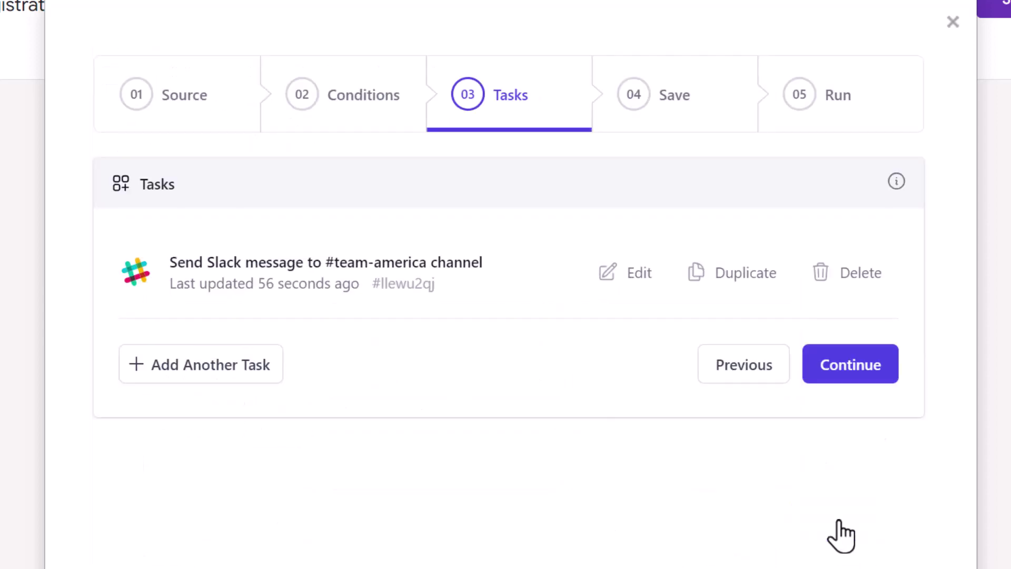
Change the Slack task's channel to #team-europe
{"action": "left_click", "coordinate": [316, 266]}
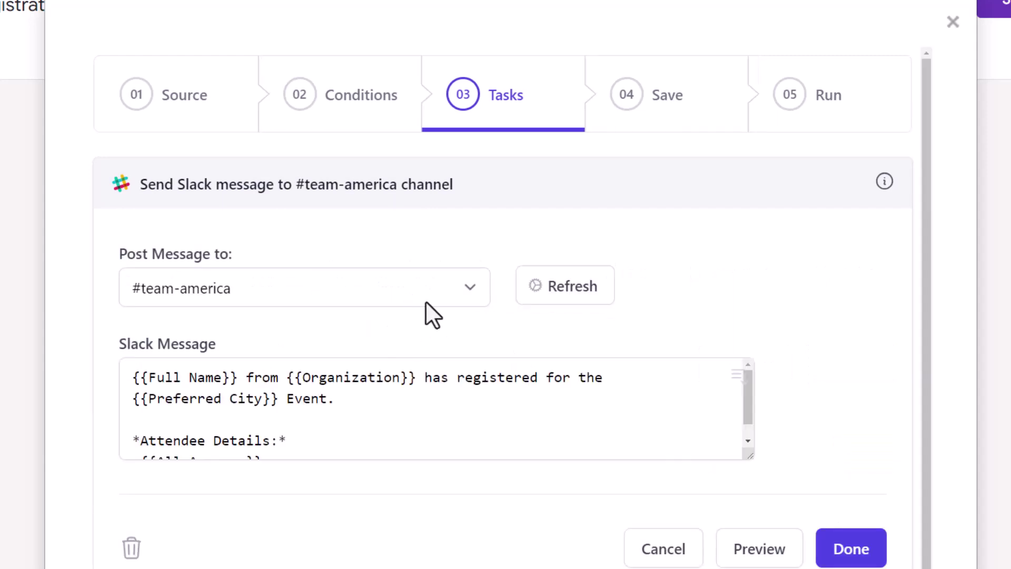
{"action": "left_click", "coordinate": [456, 286]}
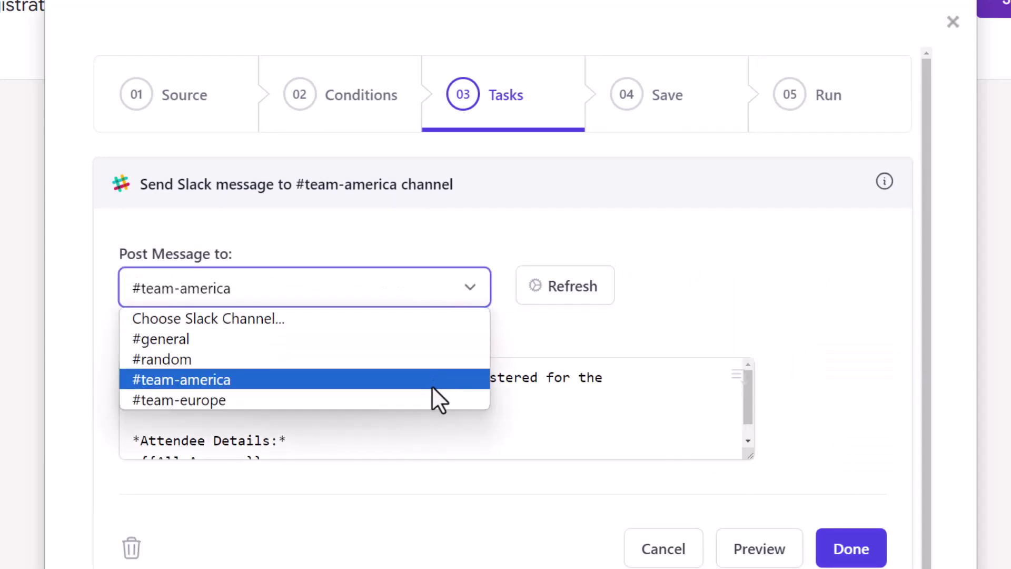
{"action": "left_click", "coordinate": [430, 400]}
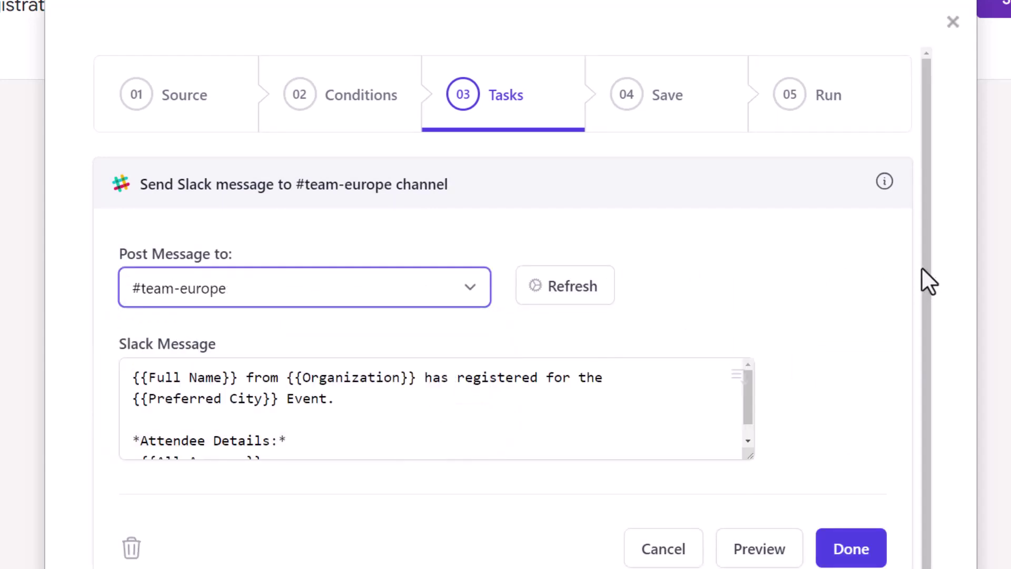
{"action": "left_click_drag", "start_coordinate": [927, 276], "coordinate": [926, 377]}
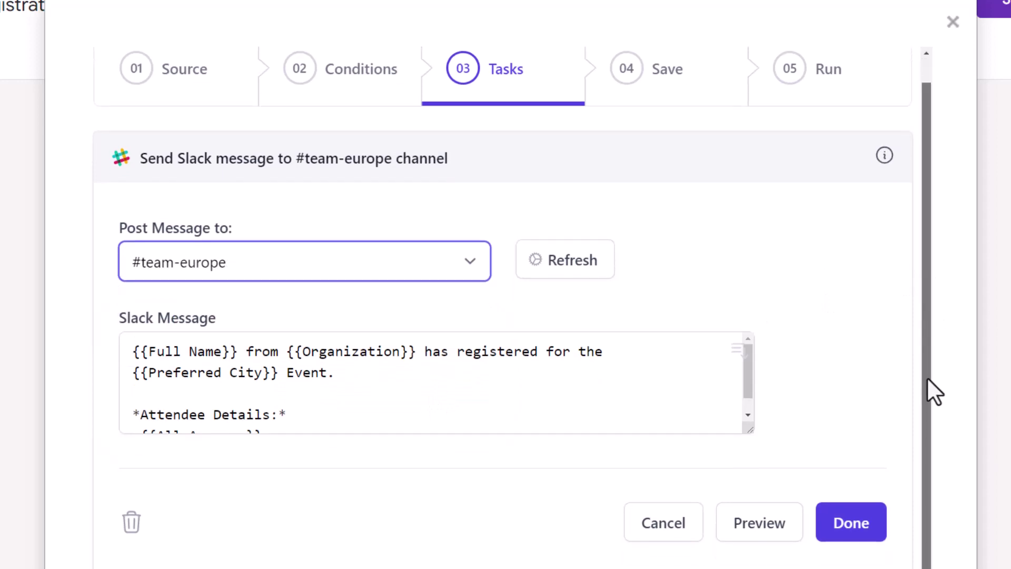
{"action": "left_click", "coordinate": [849, 533]}
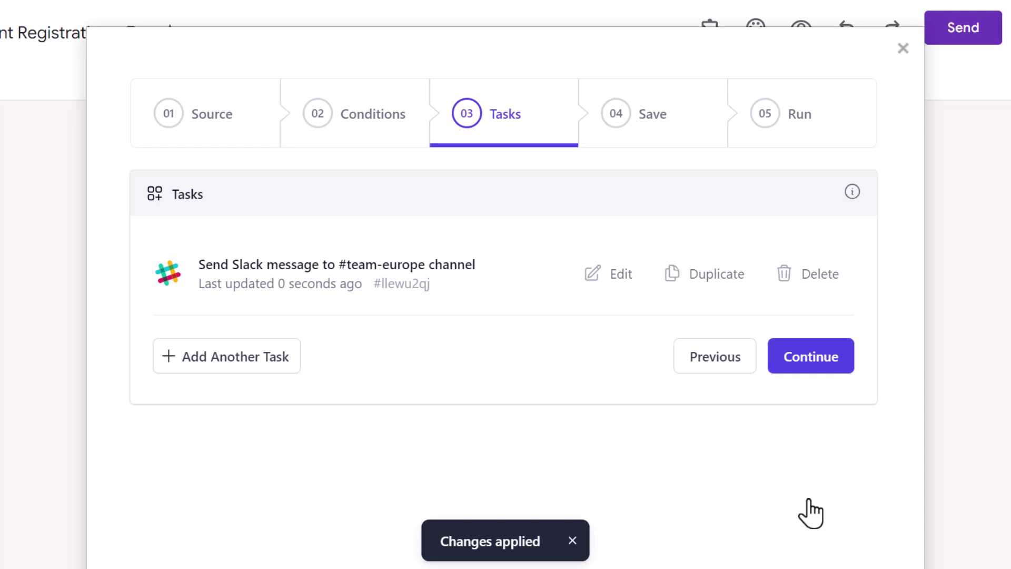
Save the Registrations (Europe) workflow to run on form submit
{"action": "left_click", "coordinate": [790, 366]}
{"action": "scroll", "coordinate": [872, 505], "scroll_direction": "down", "scroll_amount": 2}
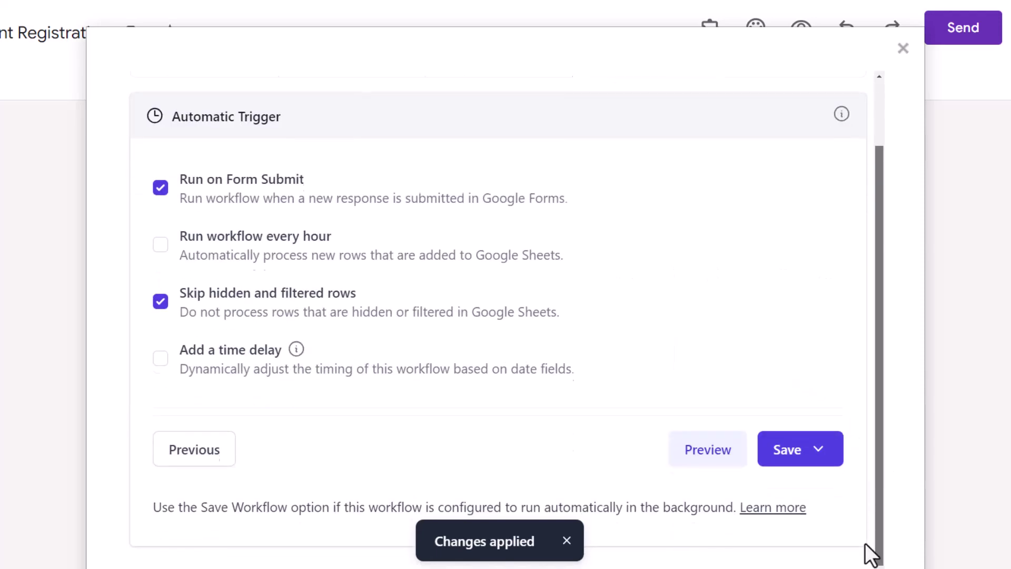
{"action": "left_click", "coordinate": [821, 458]}
{"action": "left_click", "coordinate": [766, 495]}
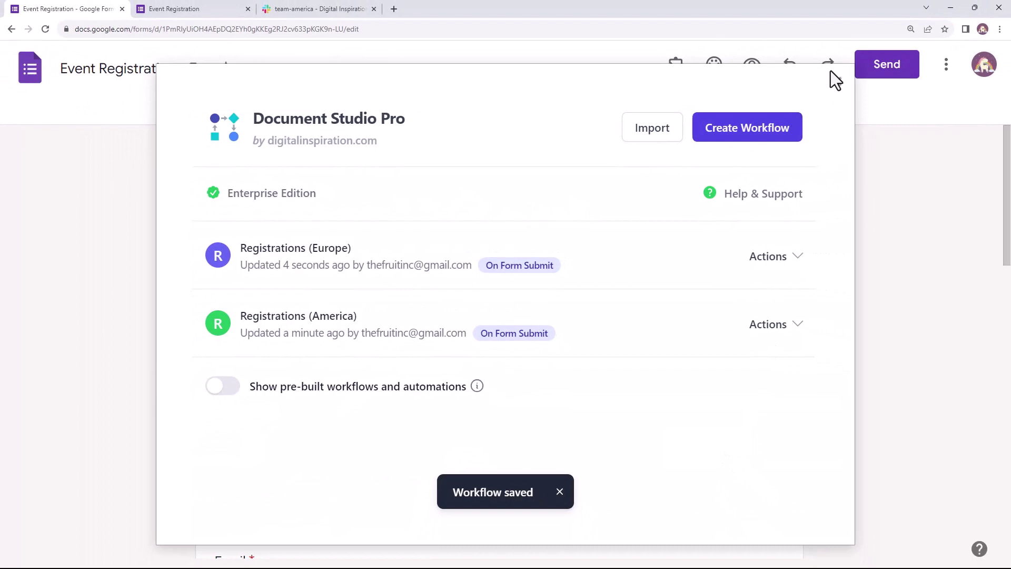
Preview the form and enter a test attendee's full name, e-mail and organization 'The Fruit Inc'
{"action": "left_click", "coordinate": [836, 77]}
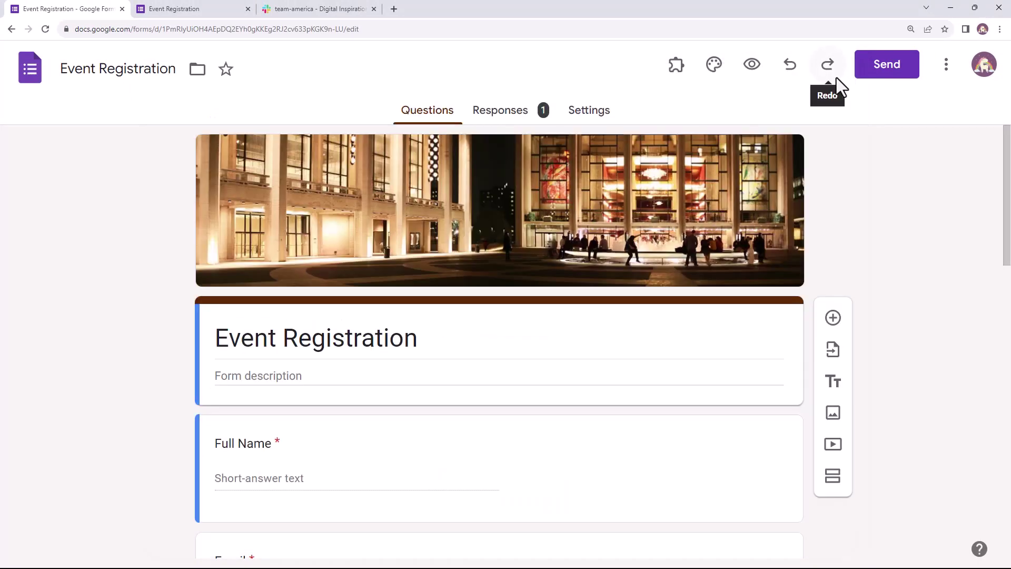
{"action": "left_click", "coordinate": [752, 65]}
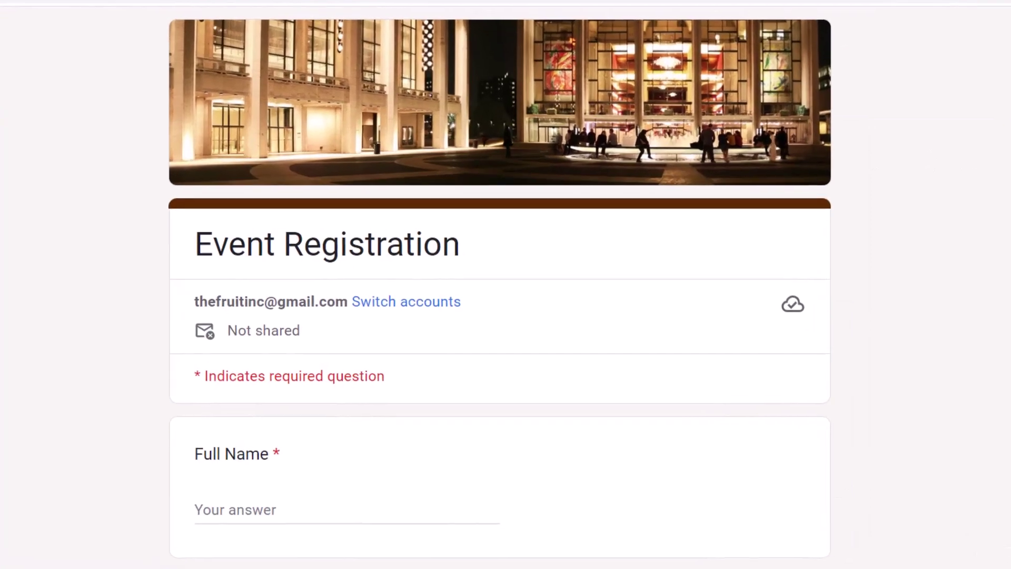
{"action": "scroll", "coordinate": [502, 128], "scroll_direction": "down", "scroll_amount": 4}
{"action": "left_click", "coordinate": [495, 152]}
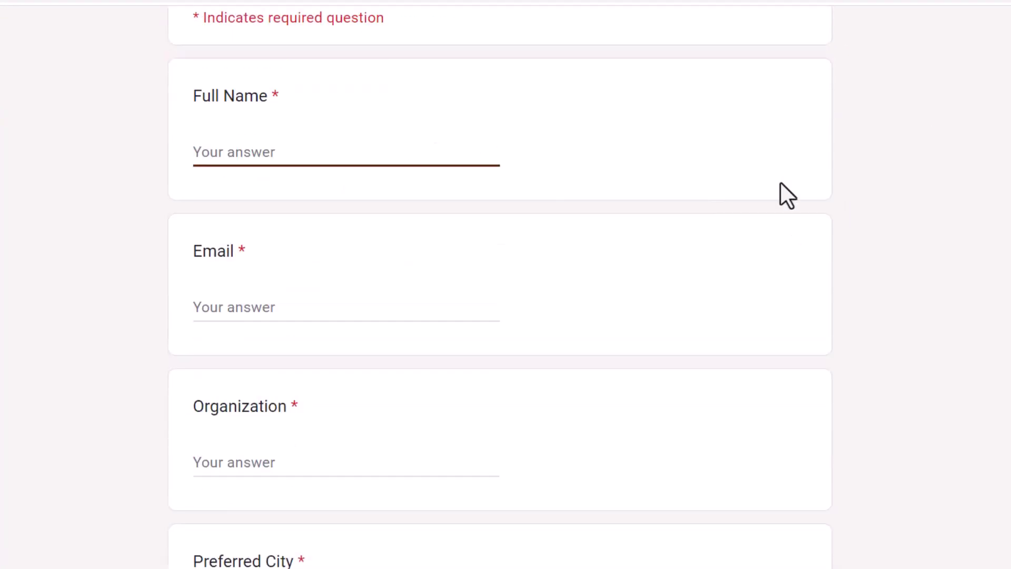
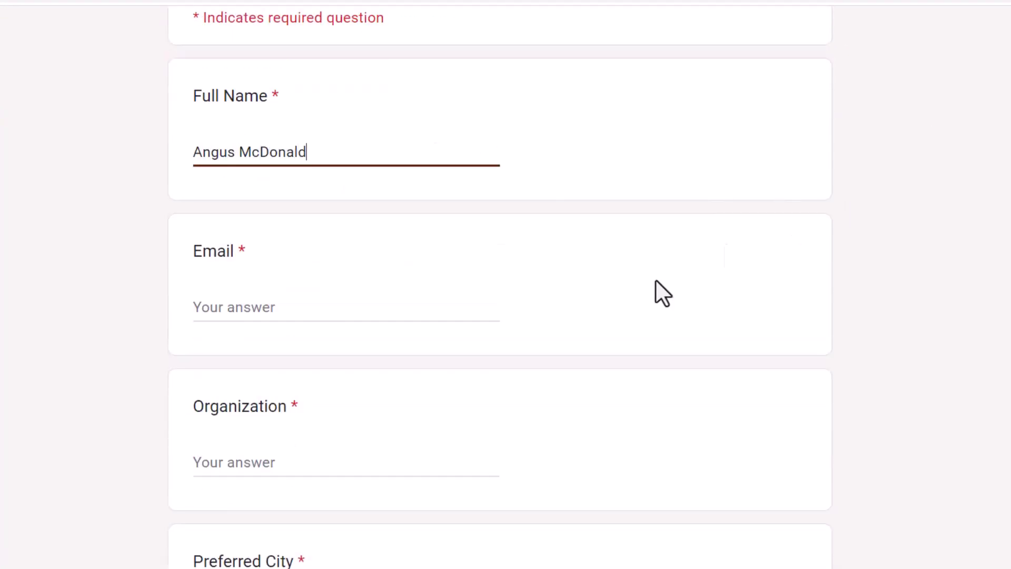
{"action": "key", "text": "Tab"}
{"action": "type", "text": "angus@exa"}
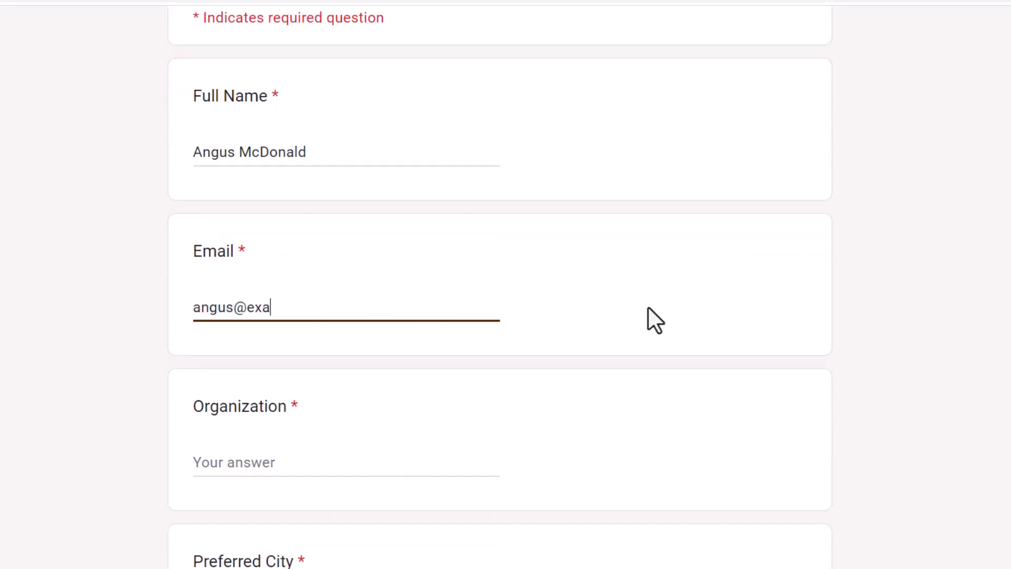
{"action": "type", "text": "mple.com"}
{"action": "left_click", "coordinate": [298, 454]}
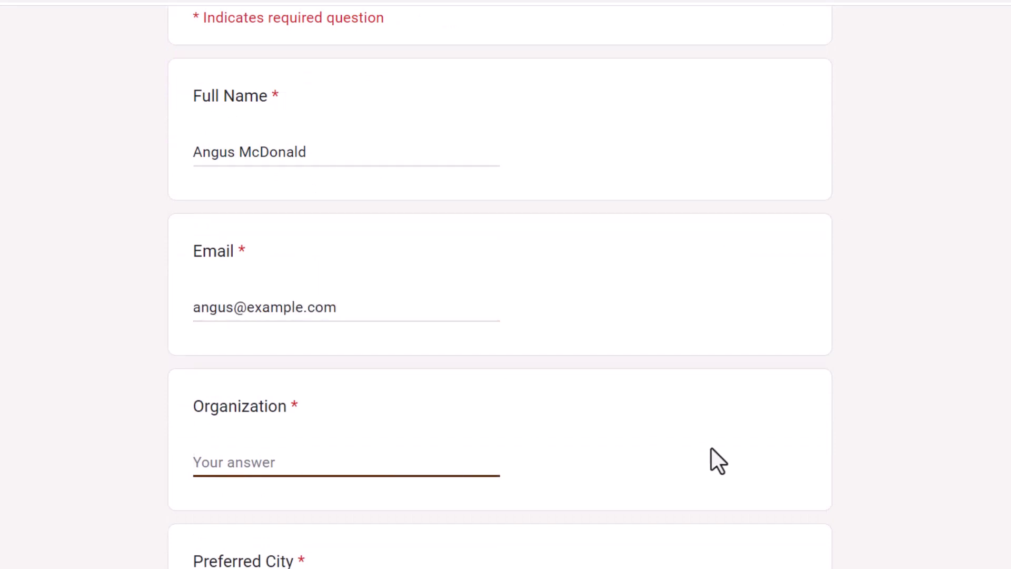
{"action": "type", "text": "The Fruit "}
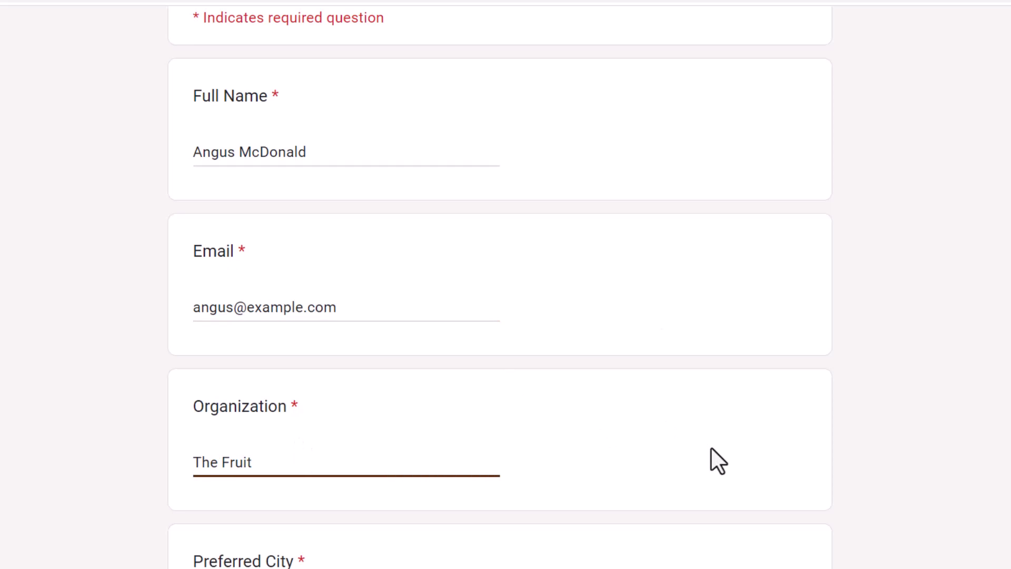
{"action": "type", "text": "Inc"}
Choose Boston and Vegetarian, accept the event policy, and submit the registration
{"action": "scroll", "coordinate": [711, 447], "scroll_direction": "down", "scroll_amount": 10}
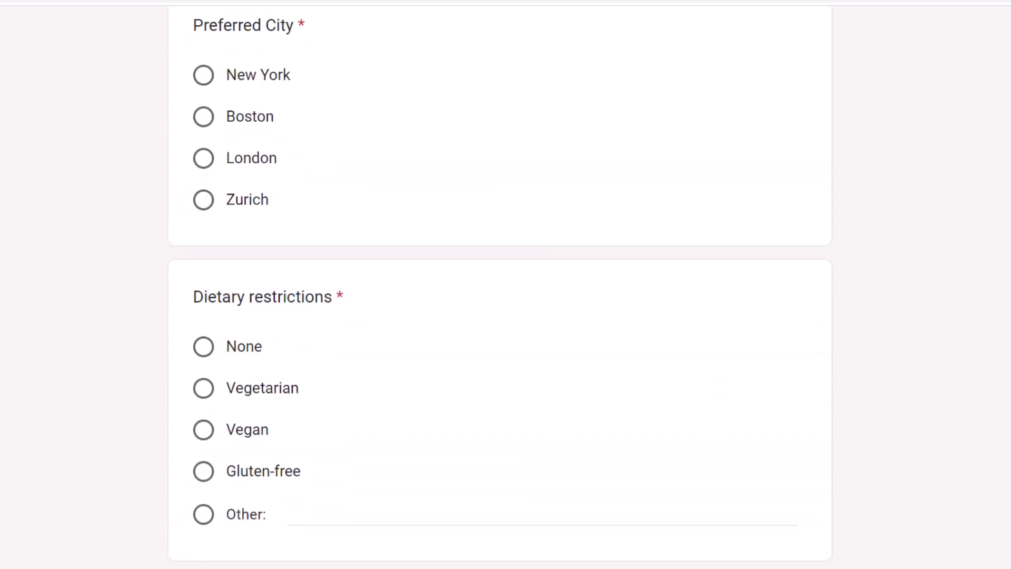
{"action": "left_click", "coordinate": [204, 117]}
{"action": "left_click", "coordinate": [203, 388]}
{"action": "scroll", "coordinate": [727, 496], "scroll_direction": "down", "scroll_amount": 5}
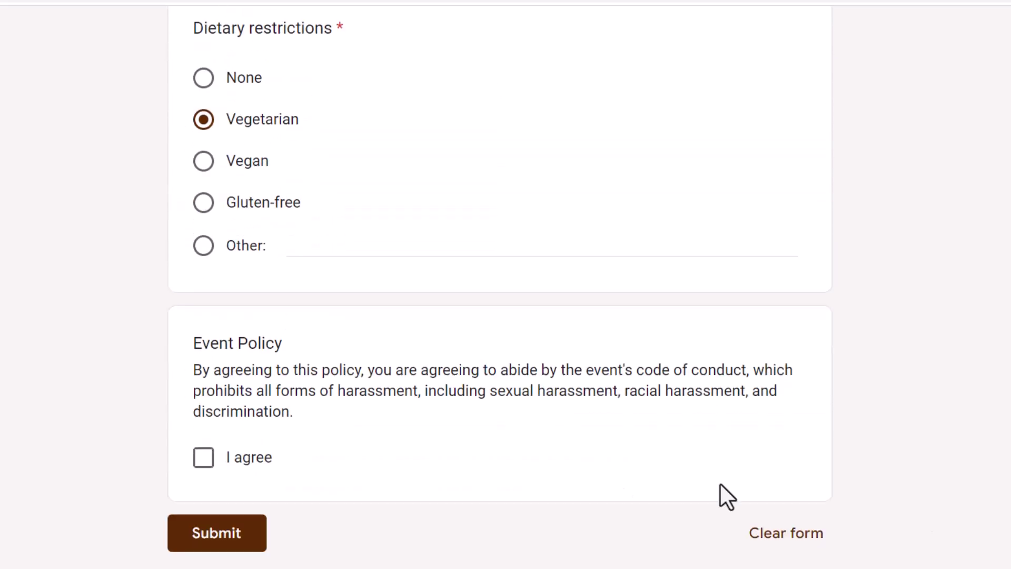
{"action": "left_click", "coordinate": [204, 458]}
{"action": "left_click", "coordinate": [210, 532]}
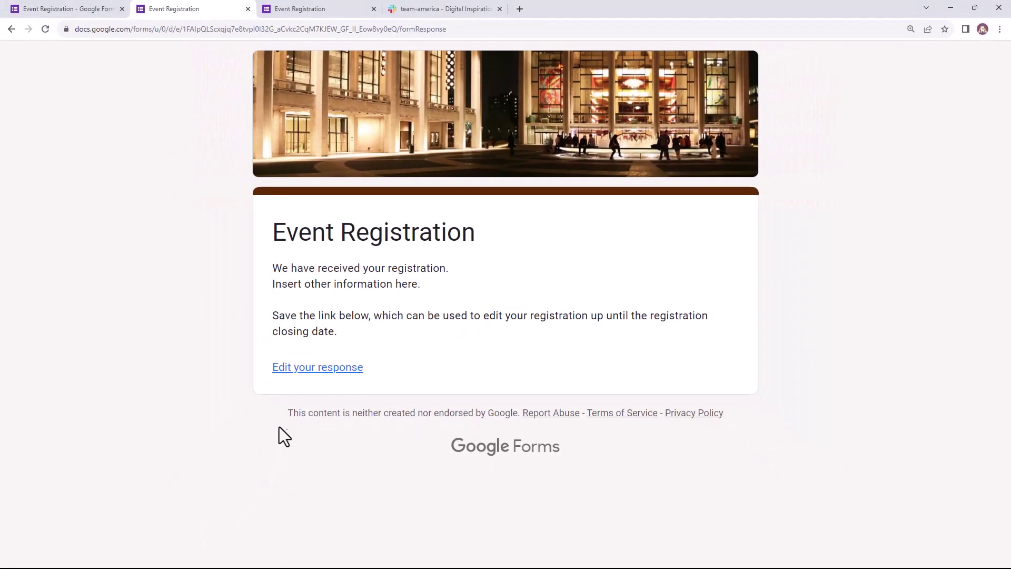
Switch to Slack's #team-america channel to check for the Boston registration posted by Document Studio
{"action": "left_click", "coordinate": [425, 3]}
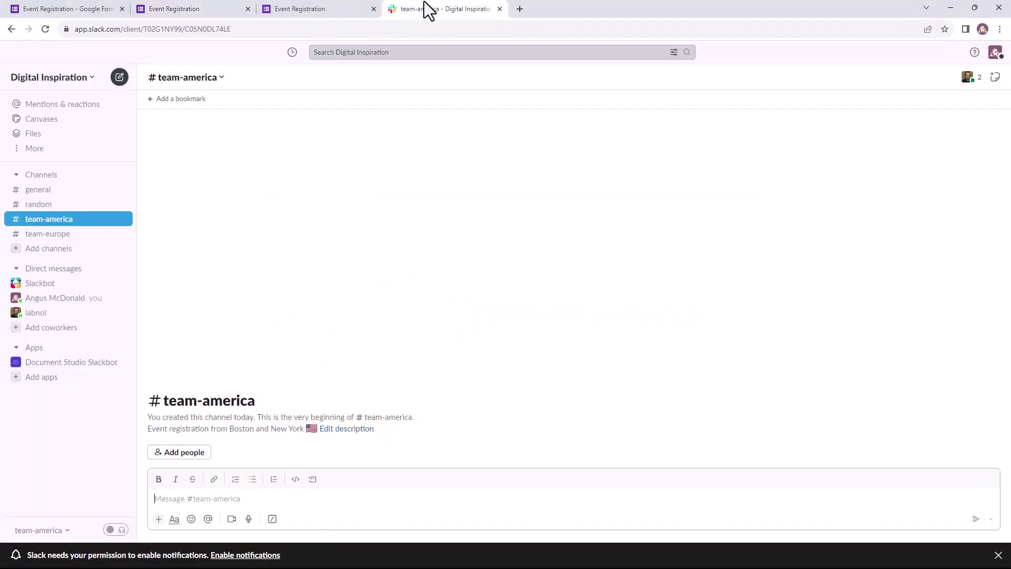